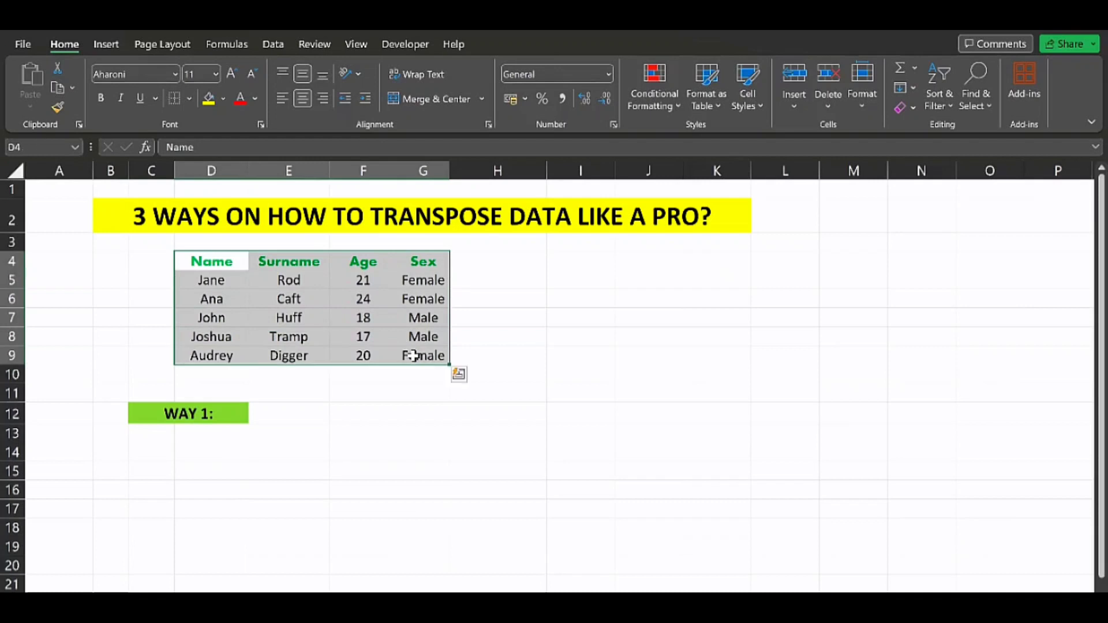
Step: Copy the table D4:G9 and paste it at D14 using Paste Special with the Transpose option
left_click(58, 85)
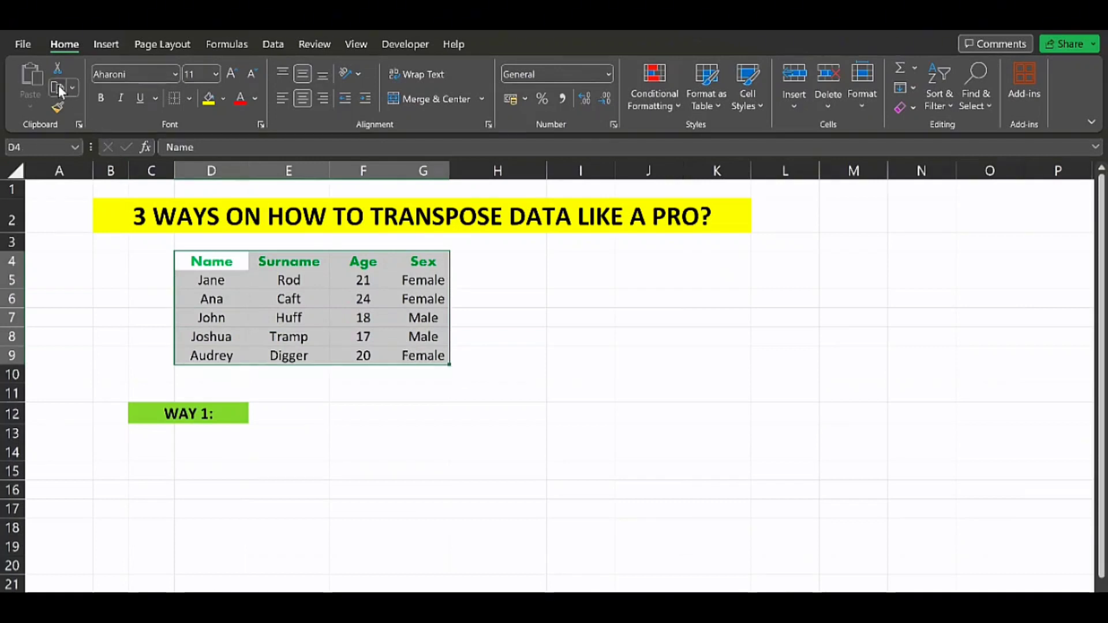
left_click(224, 452)
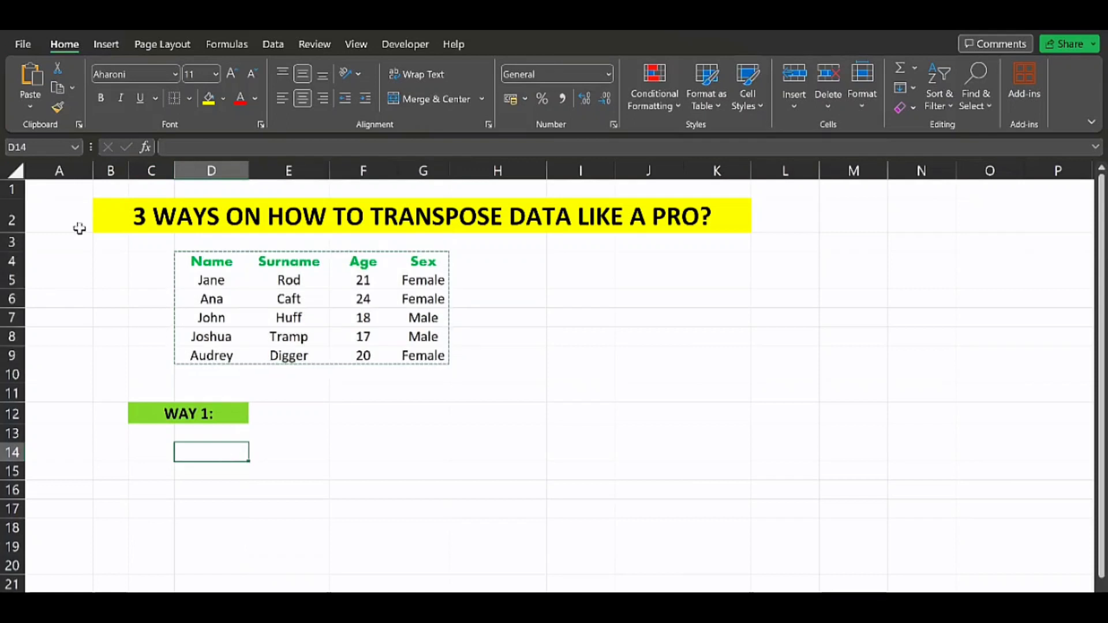
left_click(32, 107)
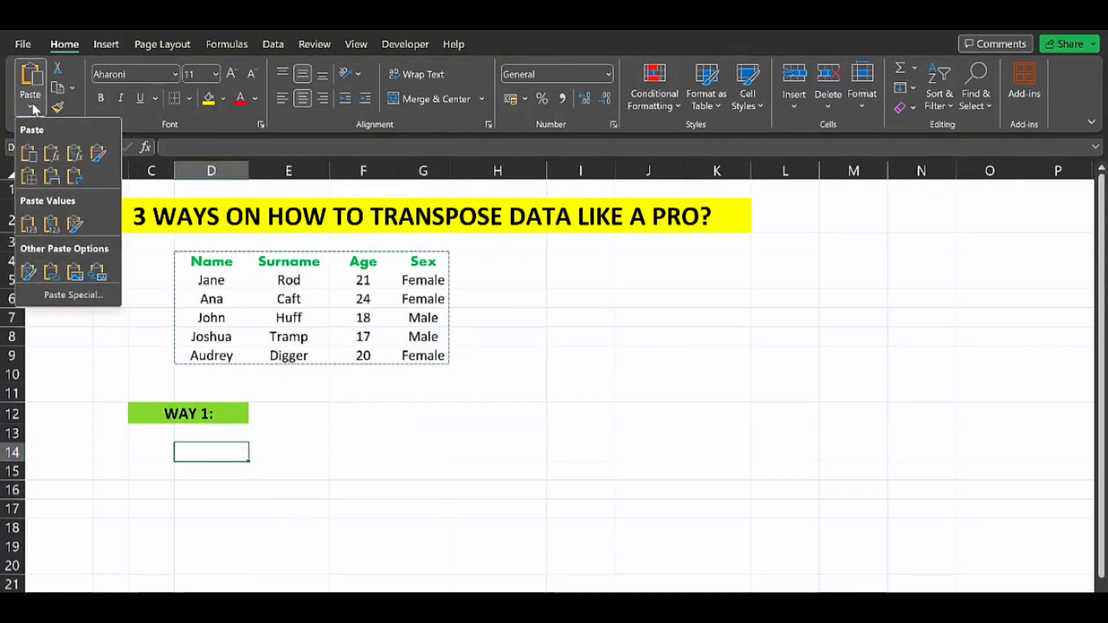
left_click(88, 292)
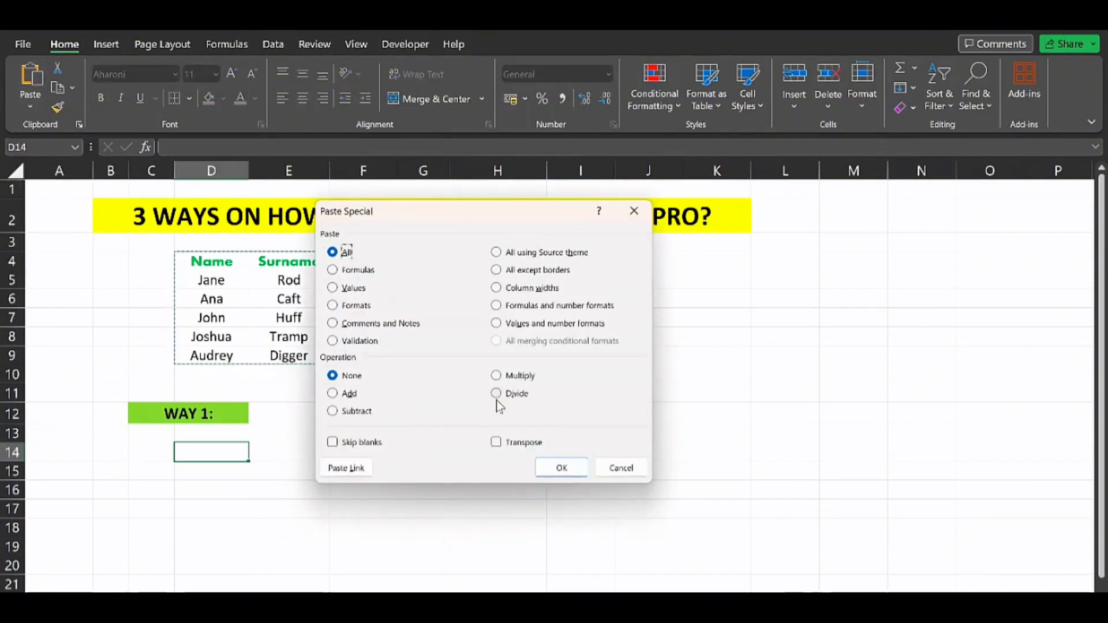
left_click(511, 446)
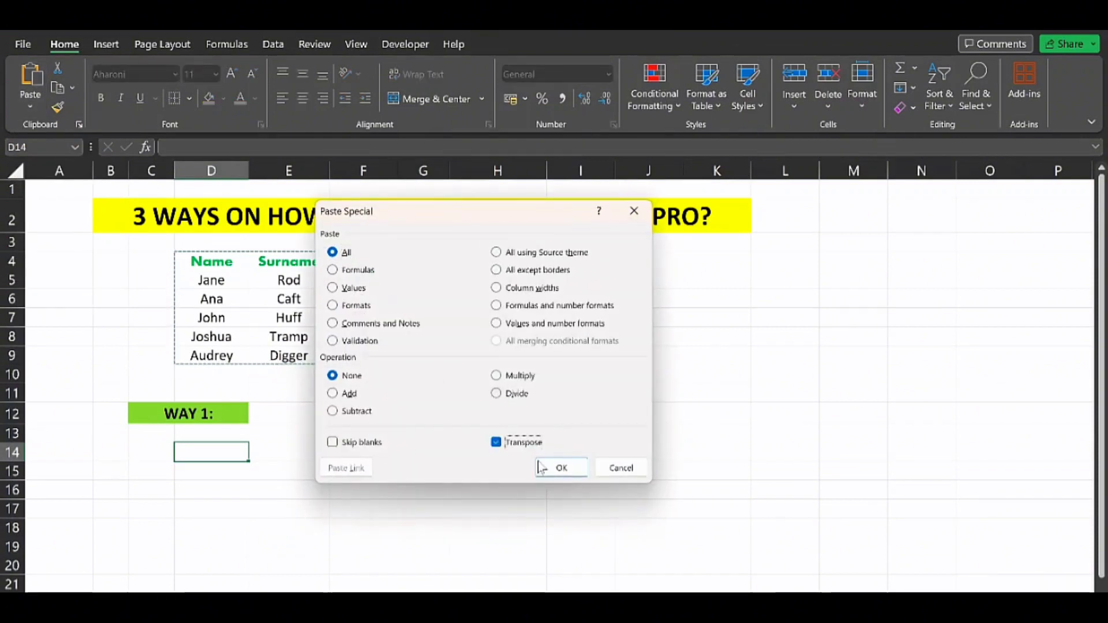
left_click(556, 473)
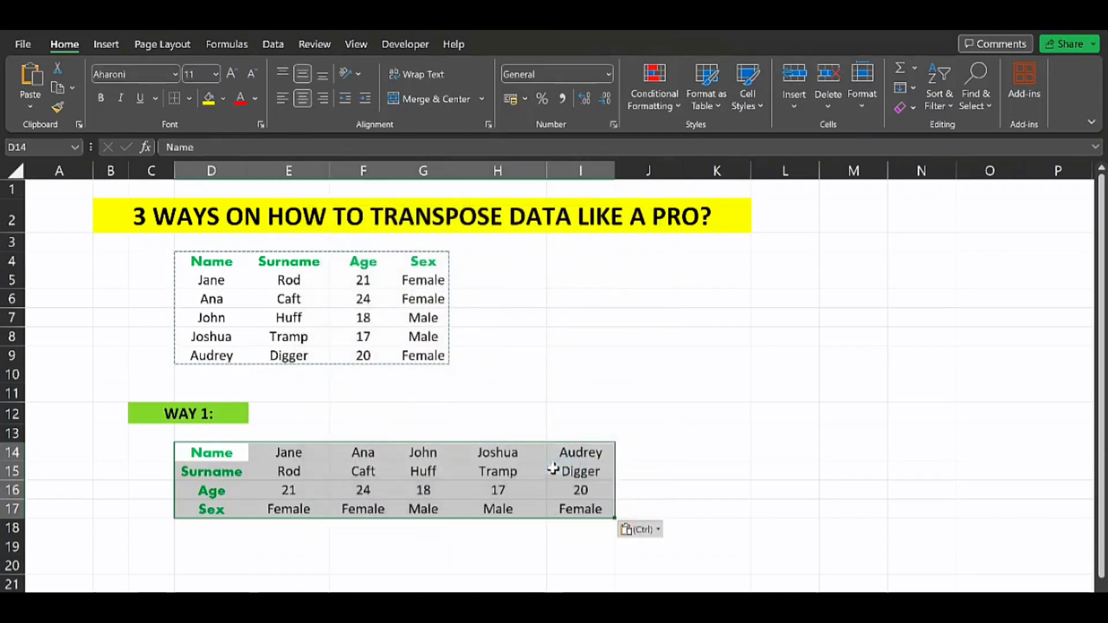
left_click(635, 398)
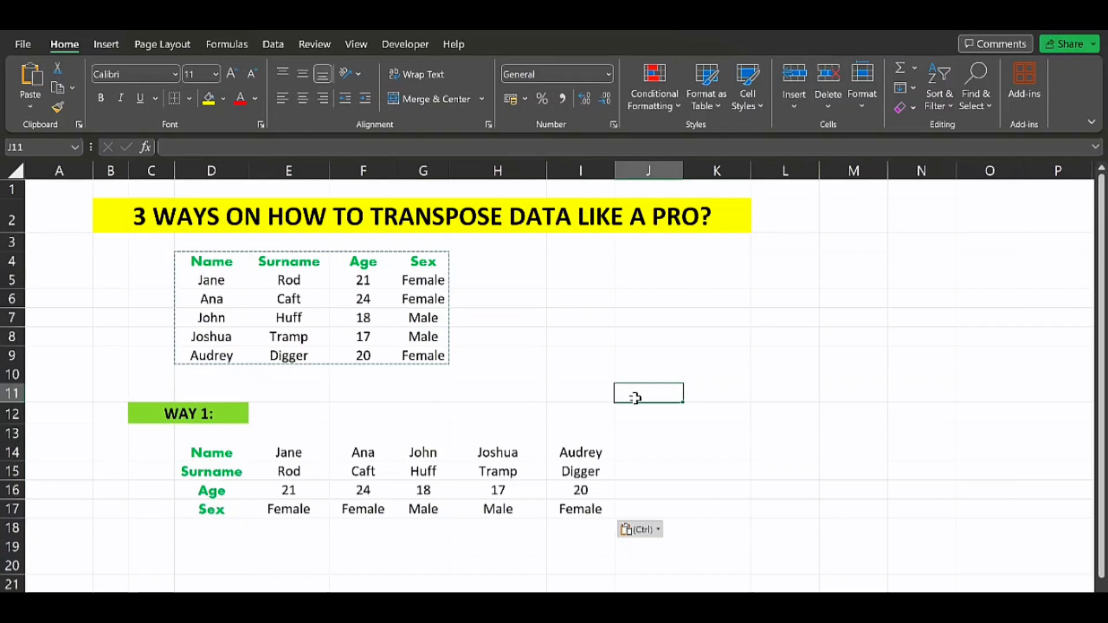
Step: Change the green heading in C12 to "WAY 2:"
left_click(235, 414)
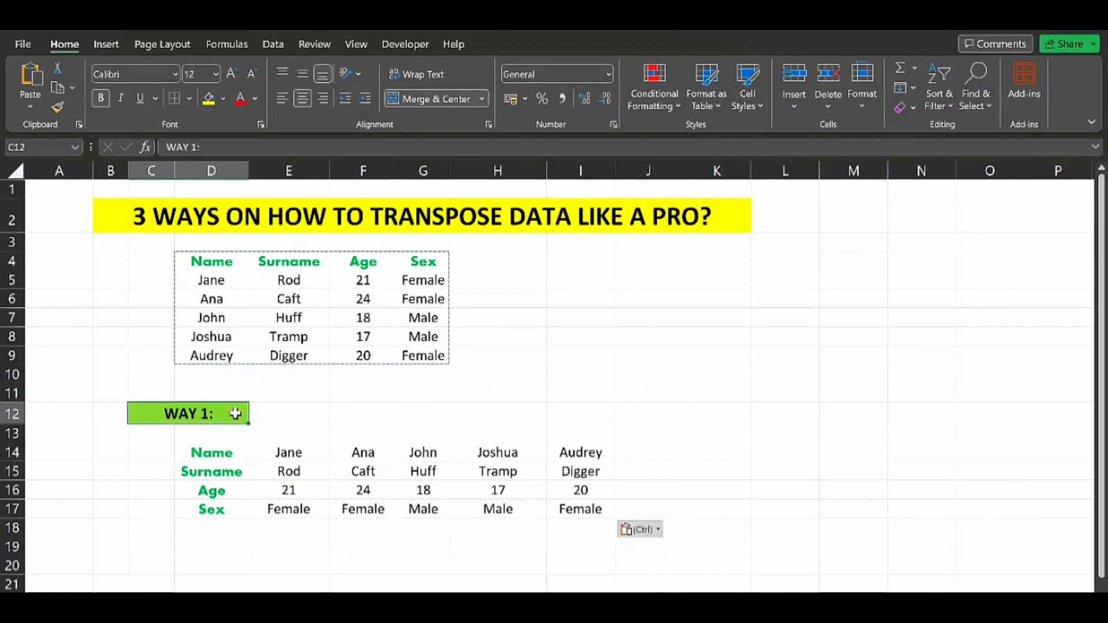
left_click(195, 148)
key("BackSpace")
type("2")
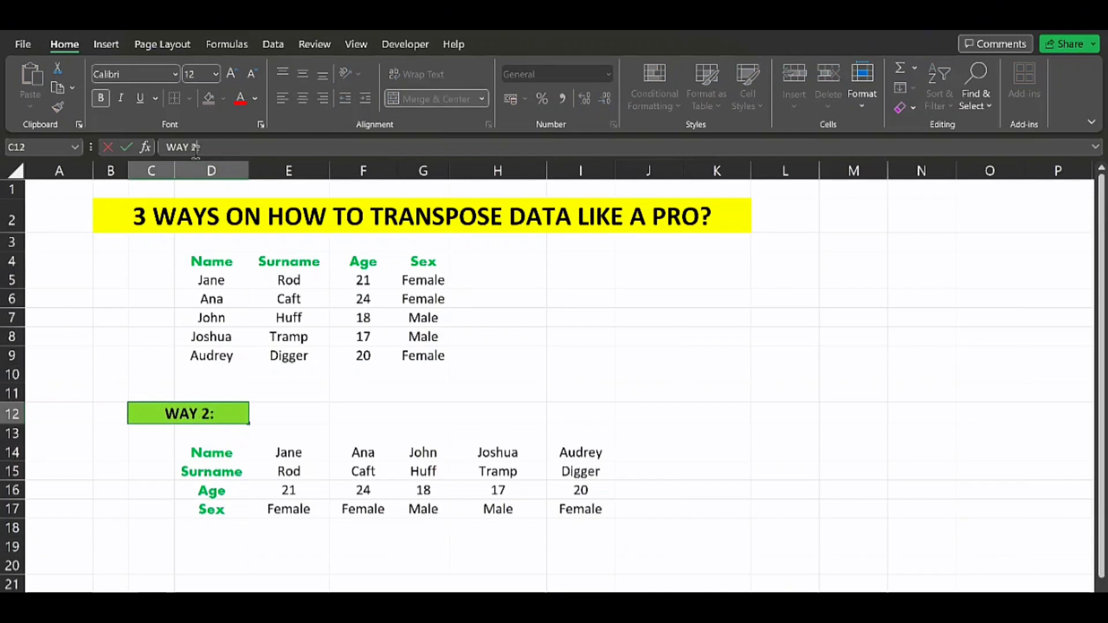
Step: Clear the contents of the transposed table in D14:I17 below the WAY 2 heading
left_click_drag(234, 454, 598, 501)
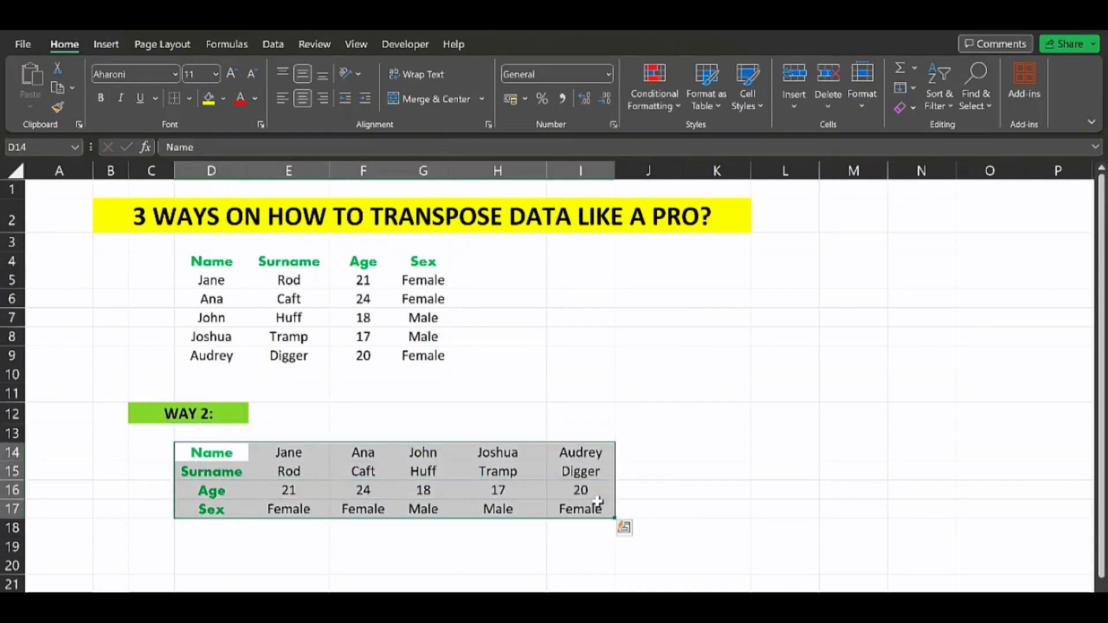
key("Delete")
left_click(559, 357)
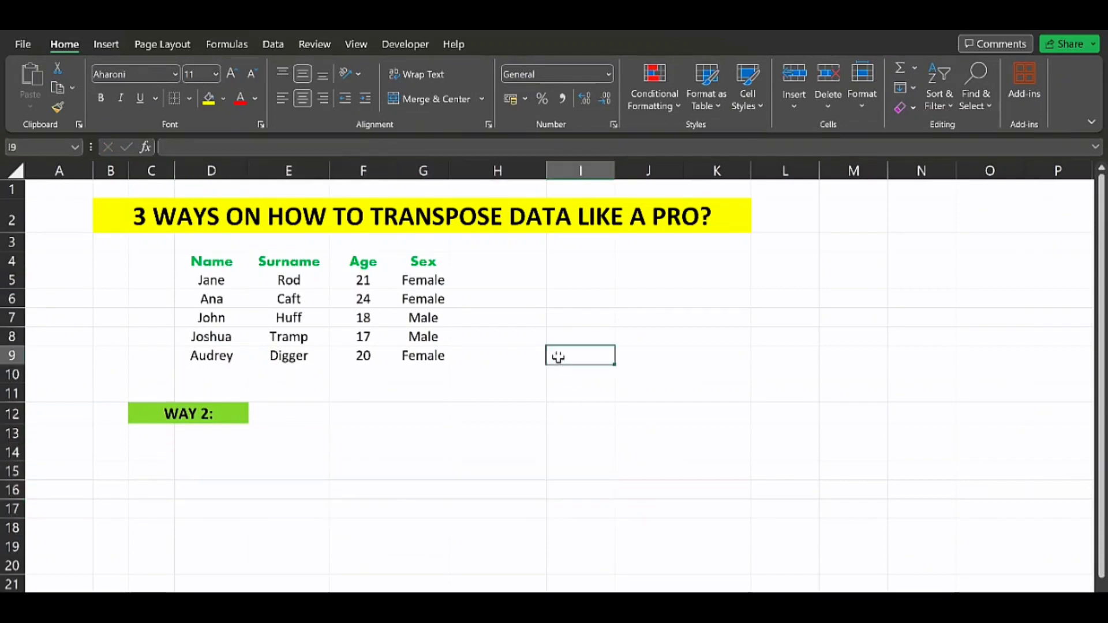
Step: Copy the table D4:G9 and paste it at D14 with the quick Transpose paste option
left_click_drag(212, 261, 424, 357)
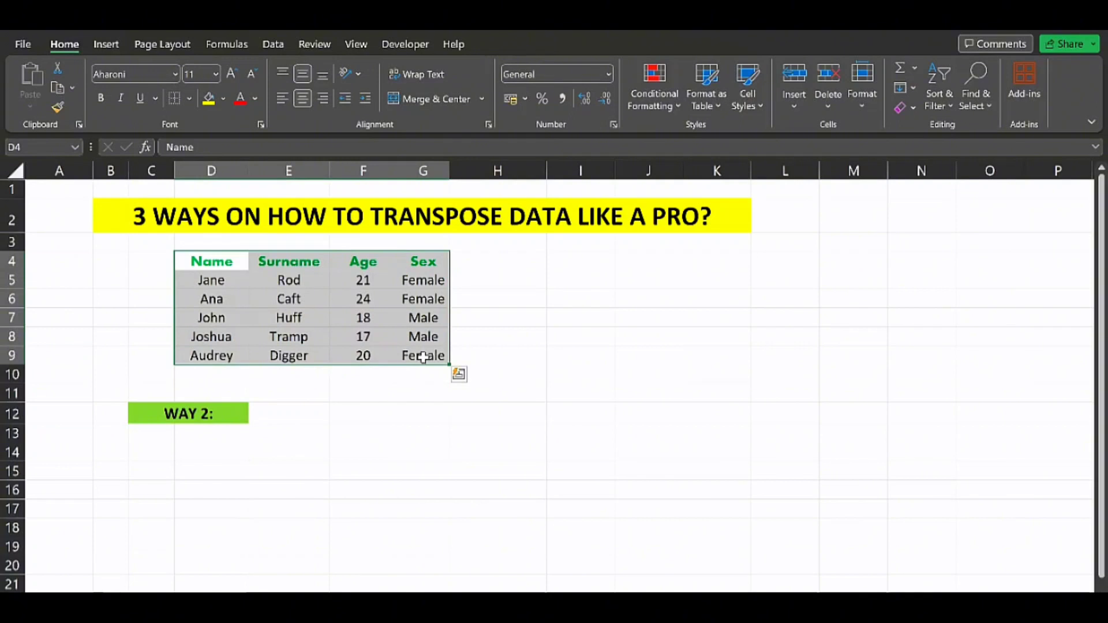
left_click(58, 90)
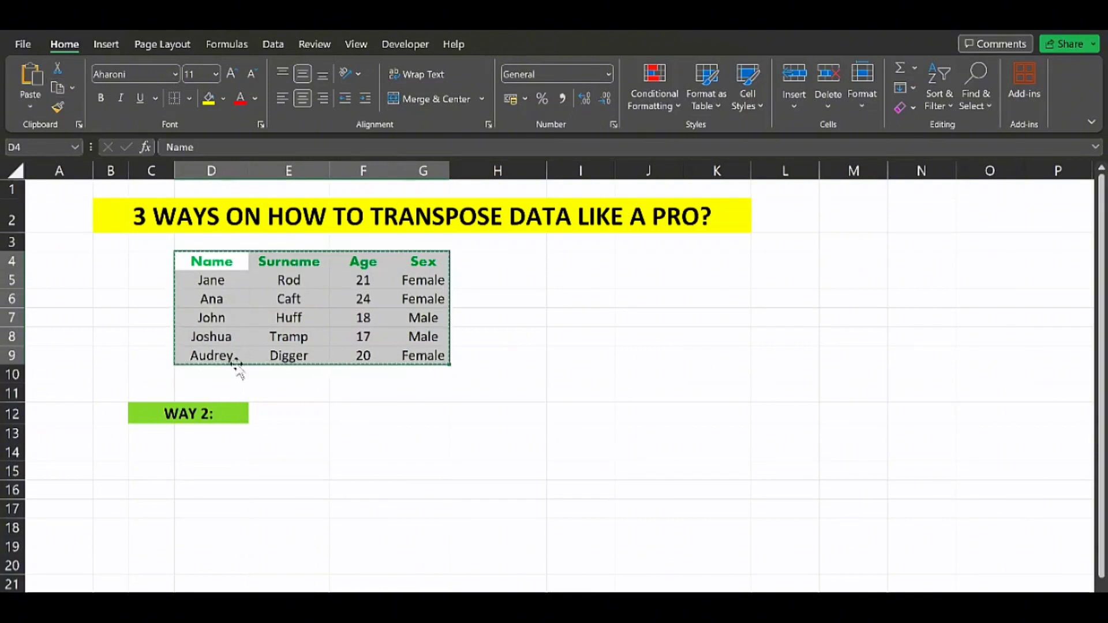
left_click(229, 454)
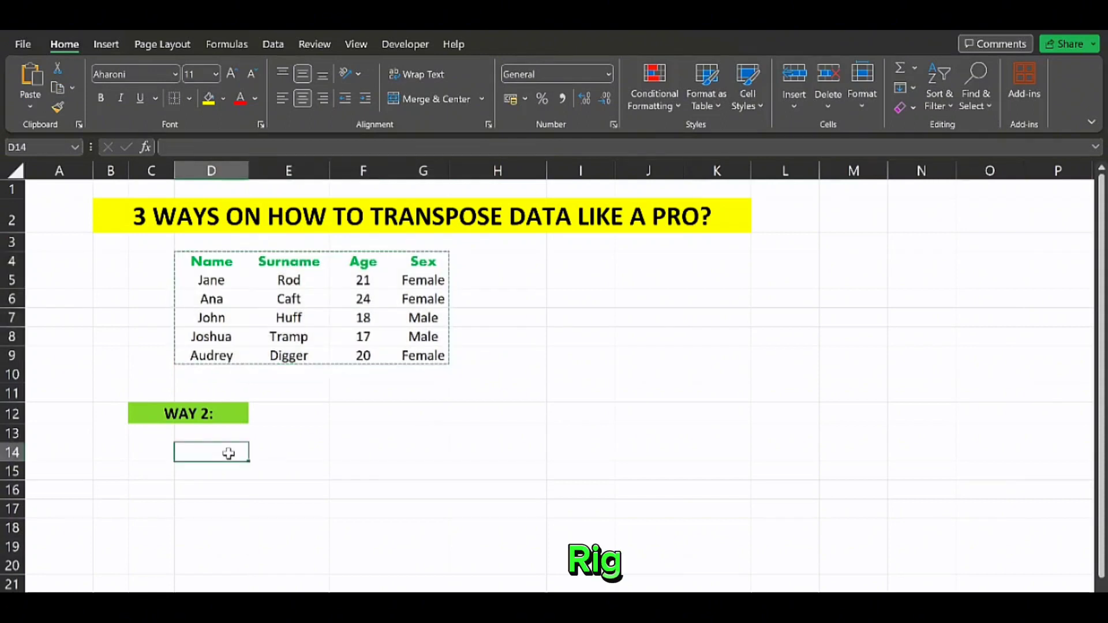
right_click(229, 456)
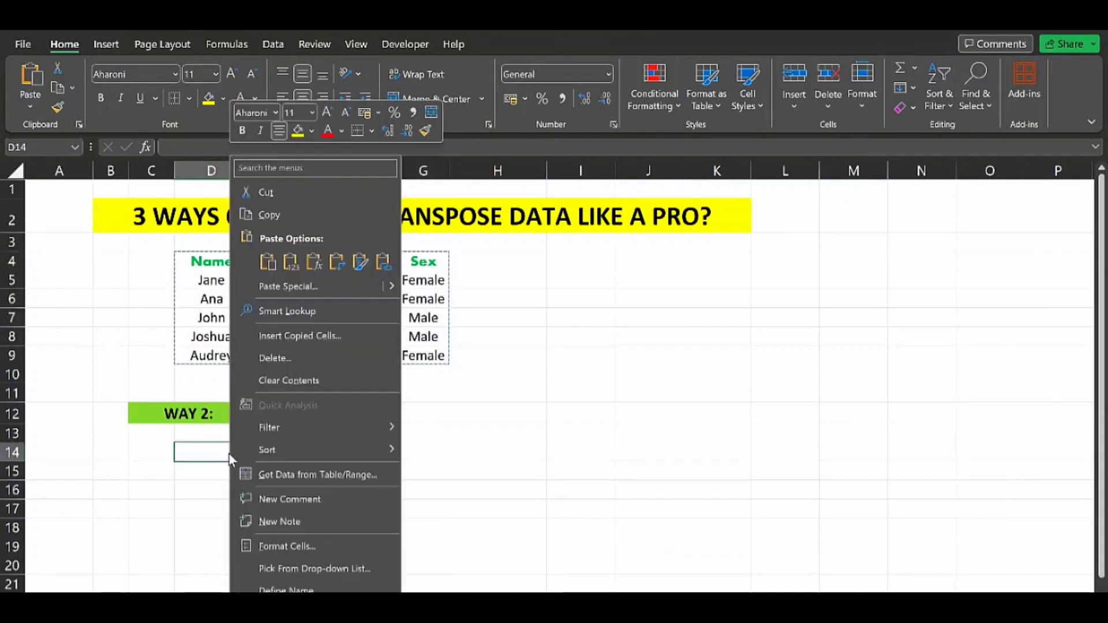
left_click(337, 264)
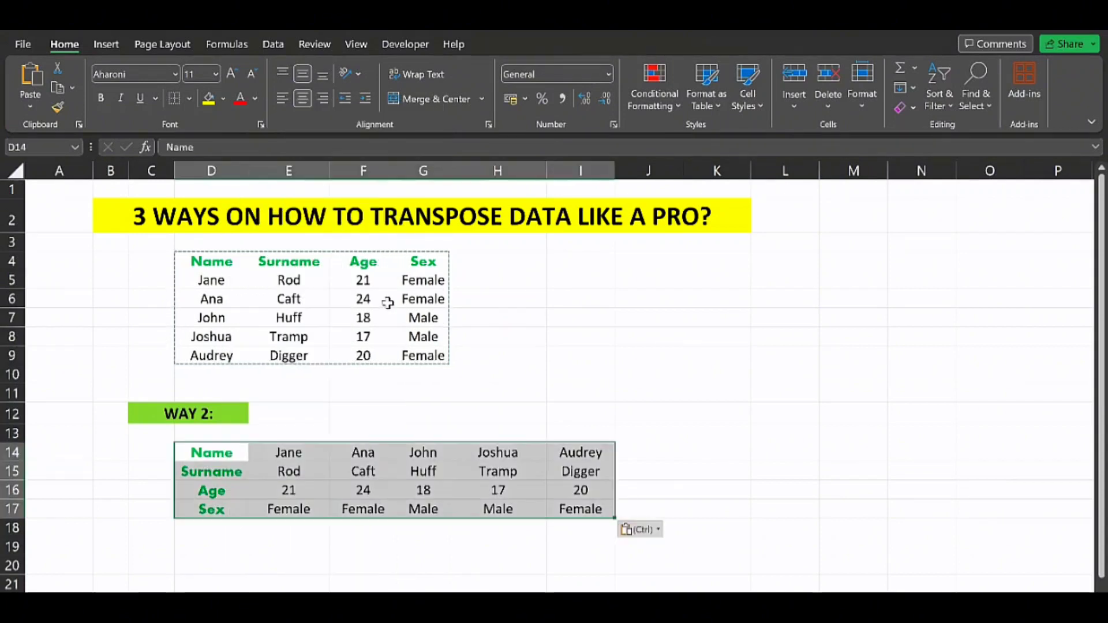
left_click(637, 345)
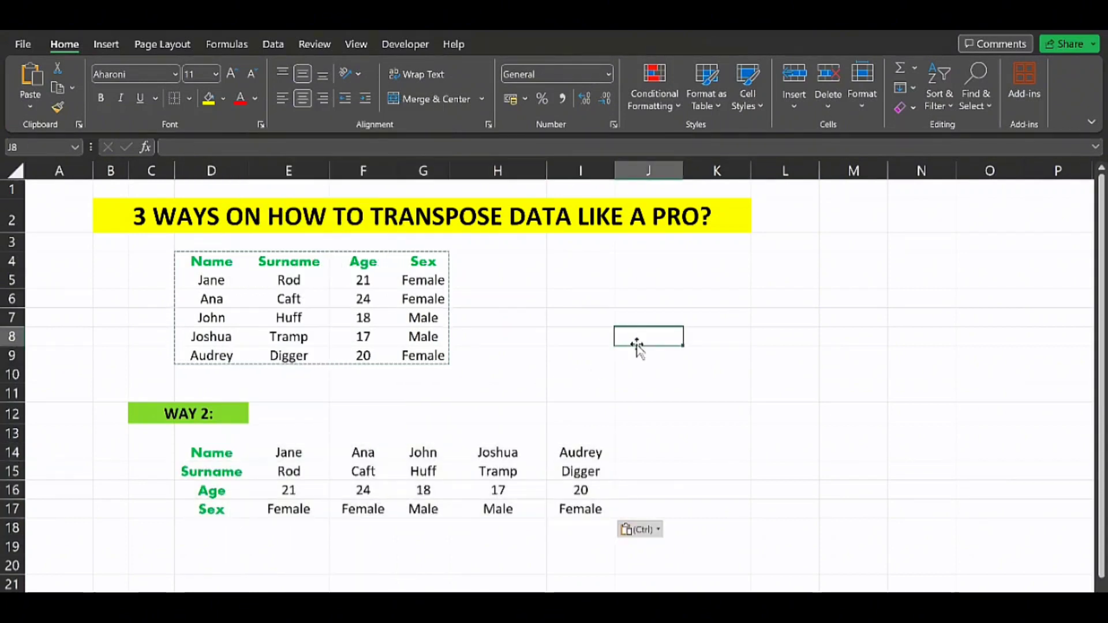
left_click(637, 380)
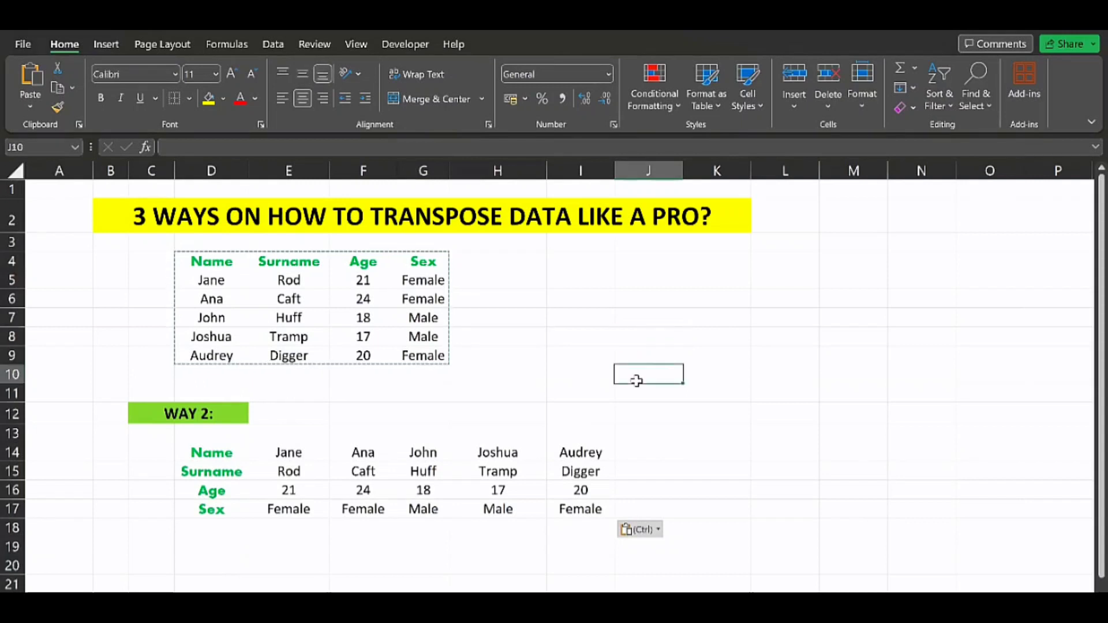
left_click(648, 416)
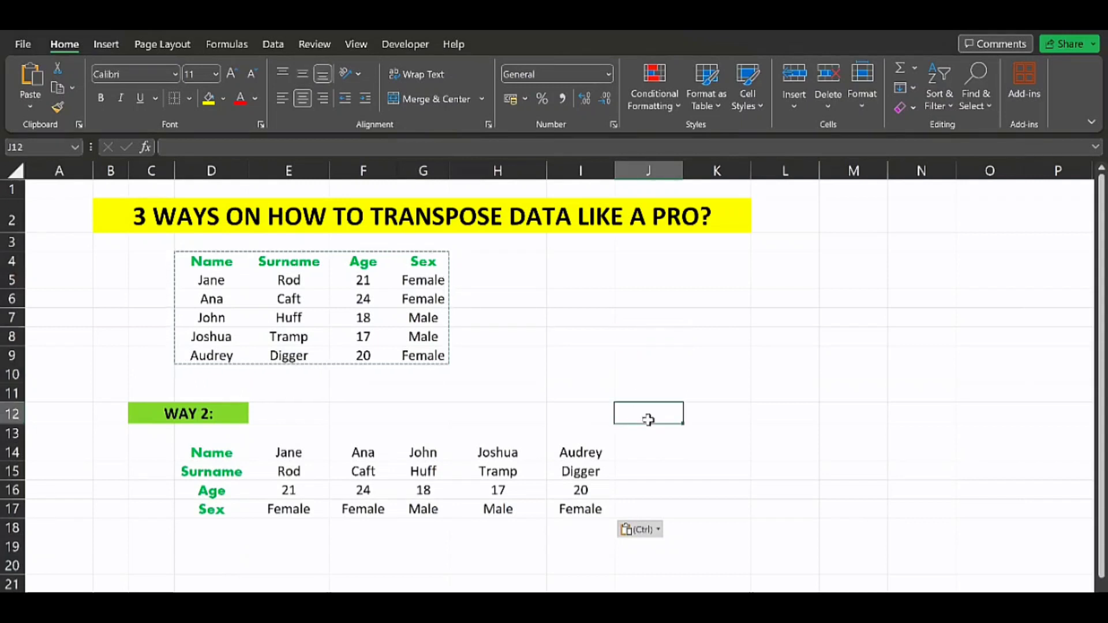
Step: Change the green heading in C12 to "WAY 3:"
left_click(238, 414)
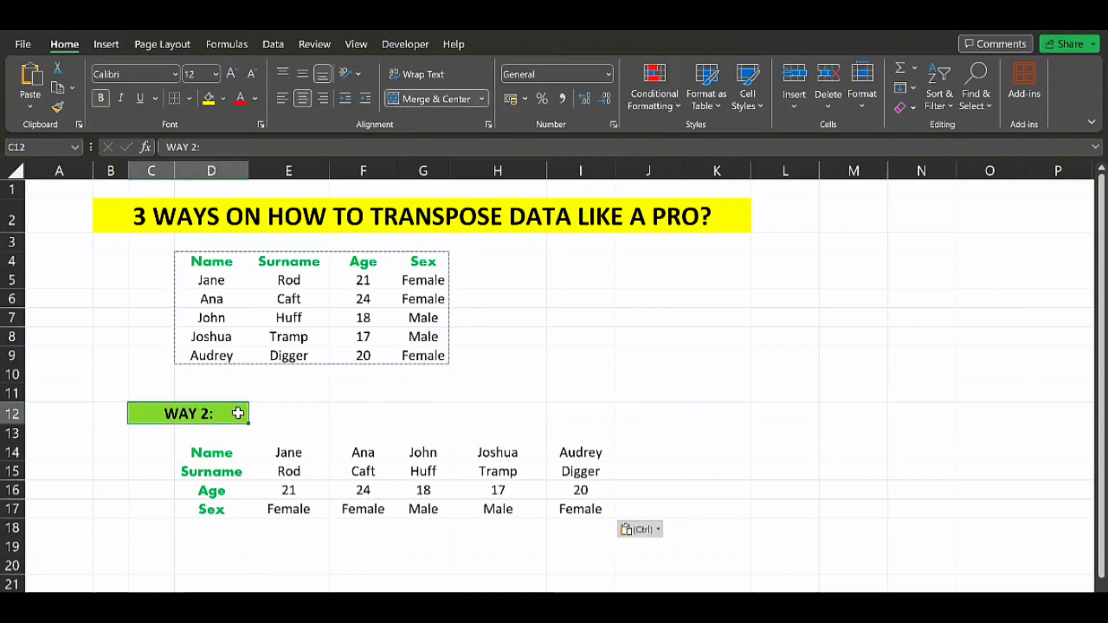
left_click(196, 148)
key("BackSpace")
type("3")
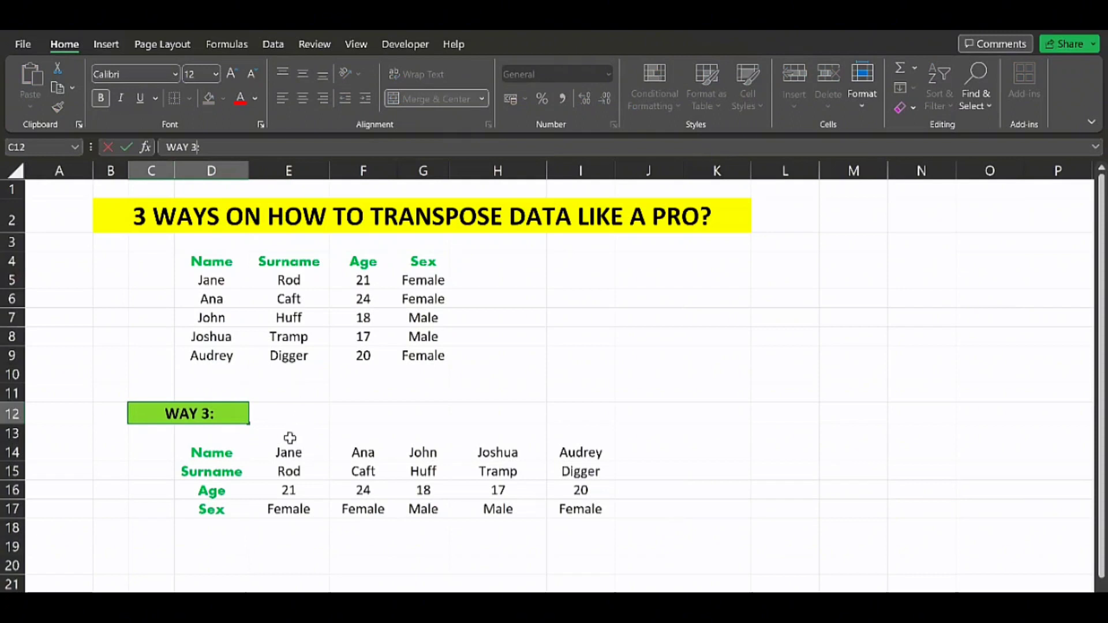
Step: Clear the contents of the transposed table in D14:I17 below the WAY 3 heading
left_click(254, 453)
left_click_drag(215, 454, 595, 514)
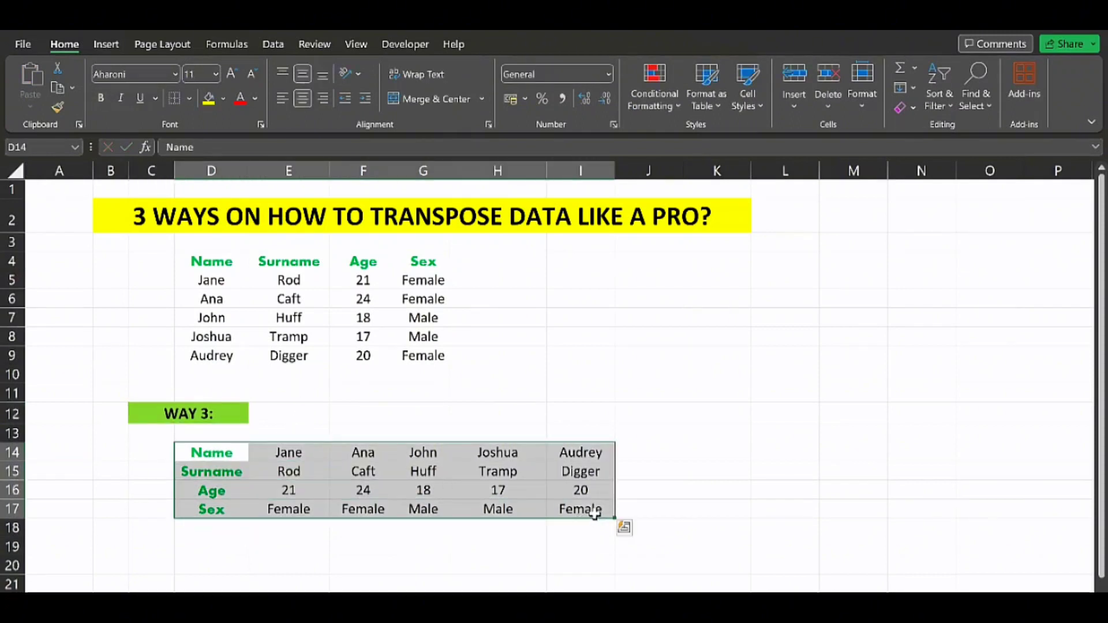
key("Delete")
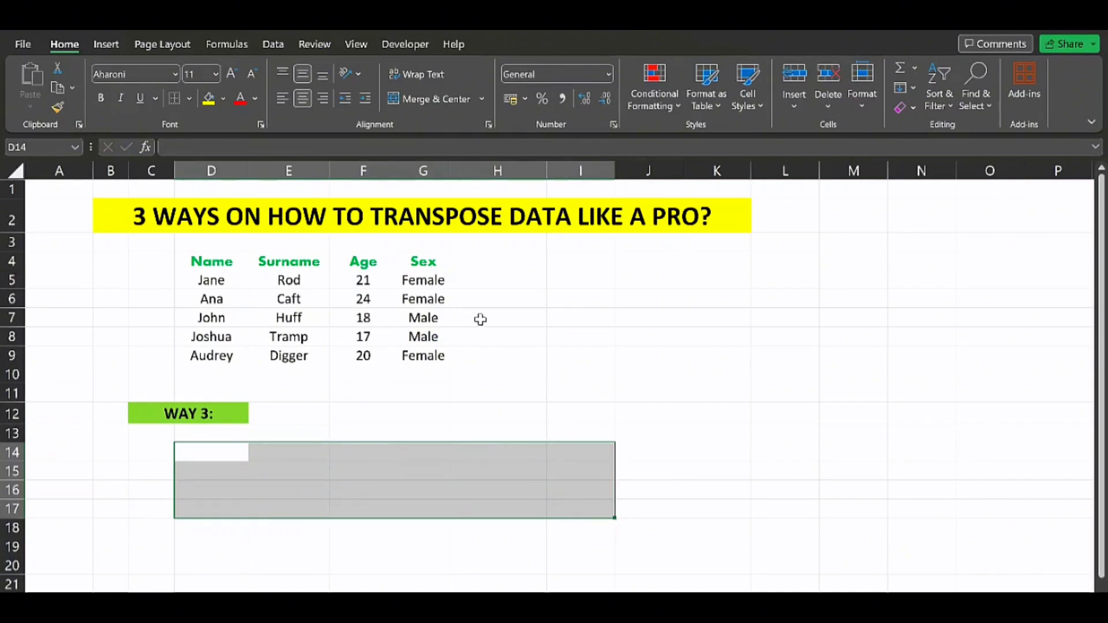
Step: Copy the source table D4:G9 again and paste it transposed at D14, under WAY 3, through Paste Special
left_click_drag(213, 258, 419, 356)
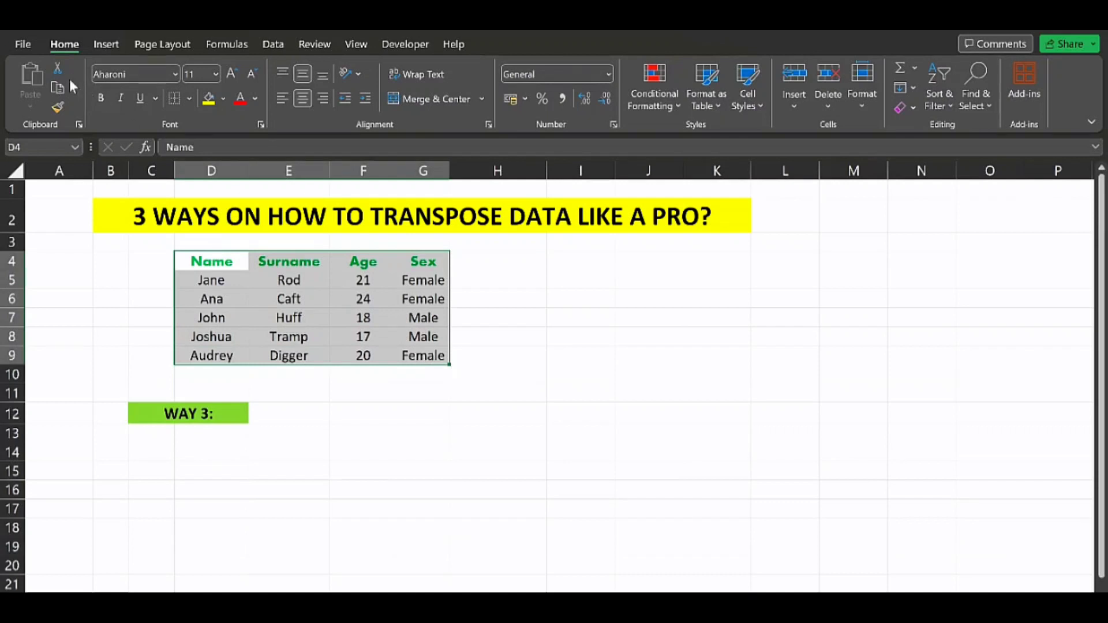
left_click(55, 88)
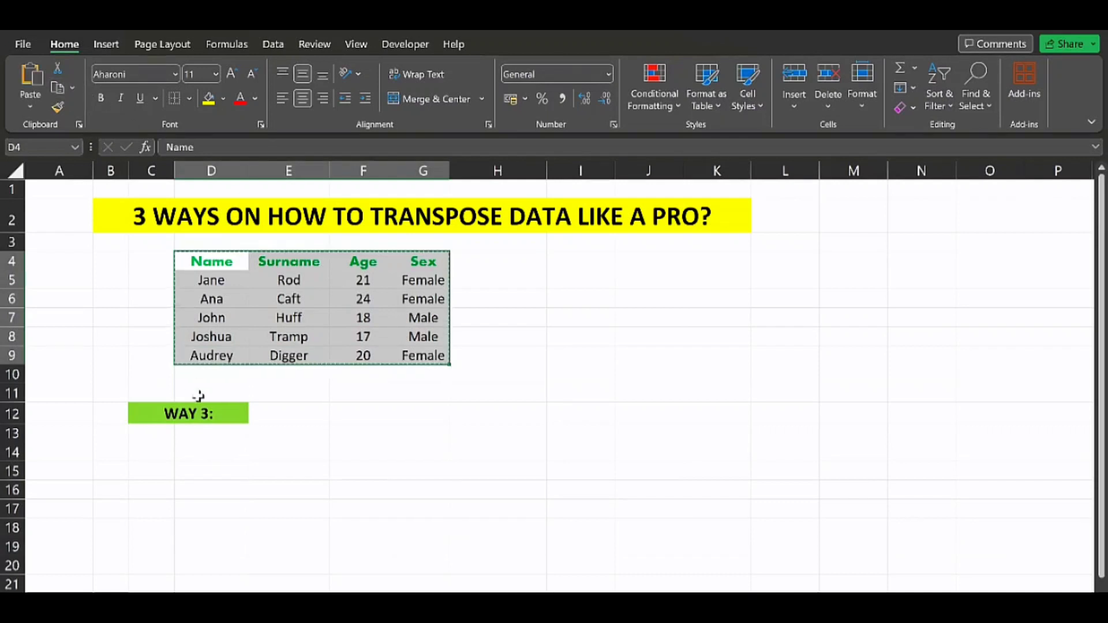
left_click(215, 457)
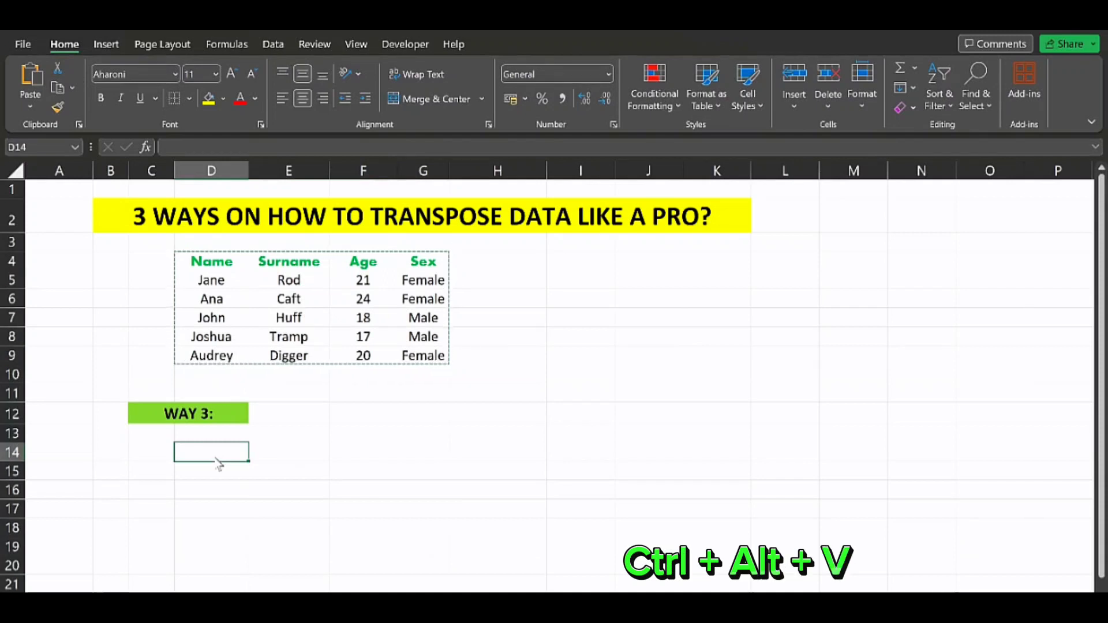
key("ctrl+alt+v")
key("e")
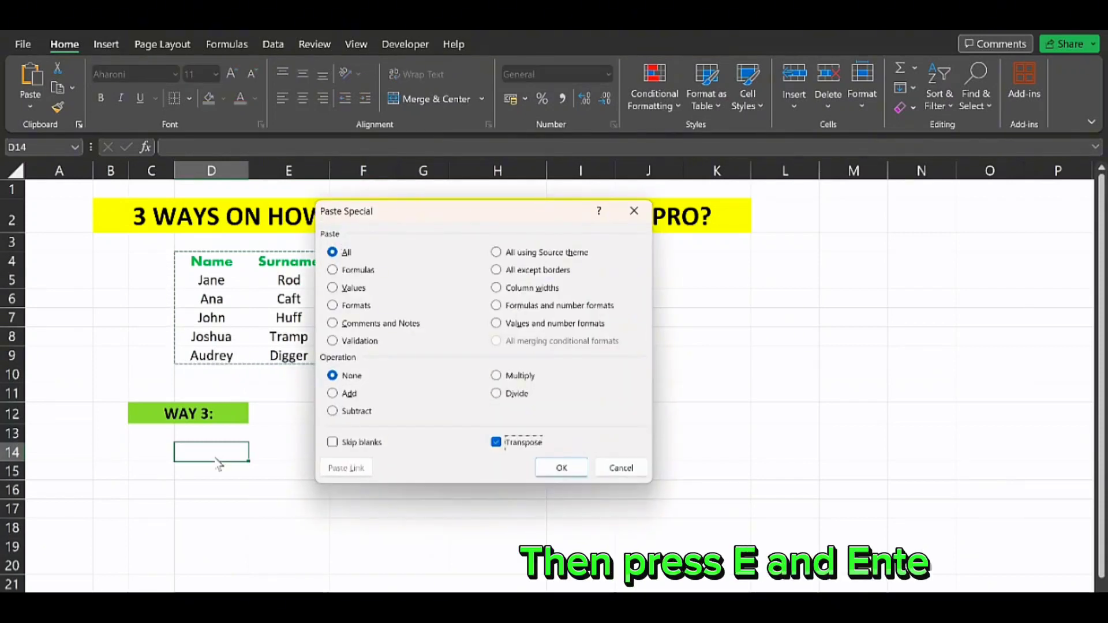
key("Return")
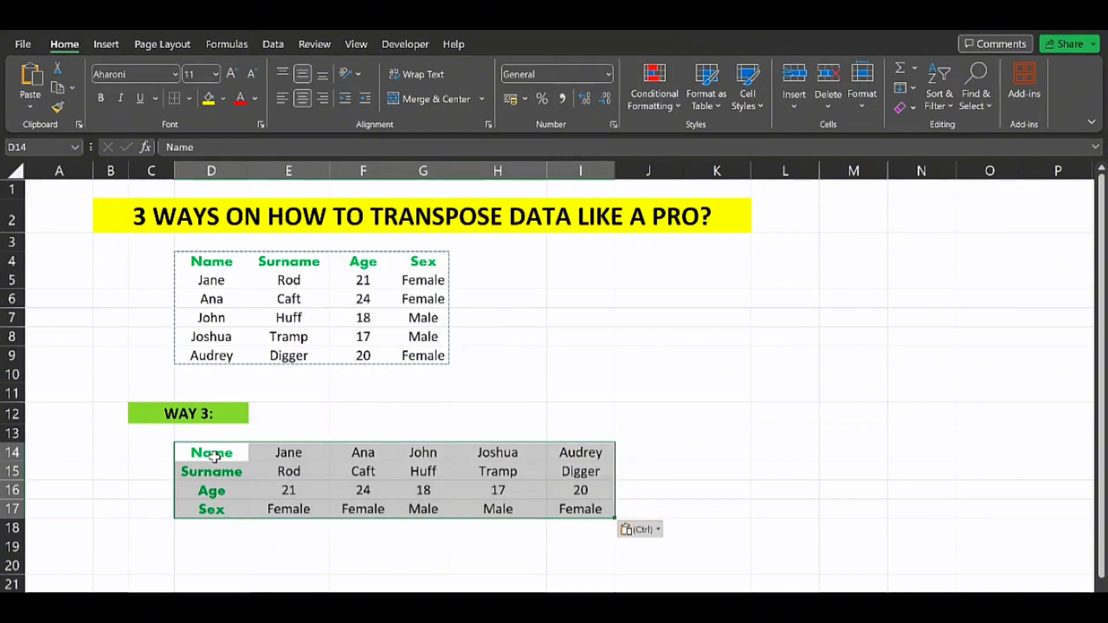
left_click(604, 322)
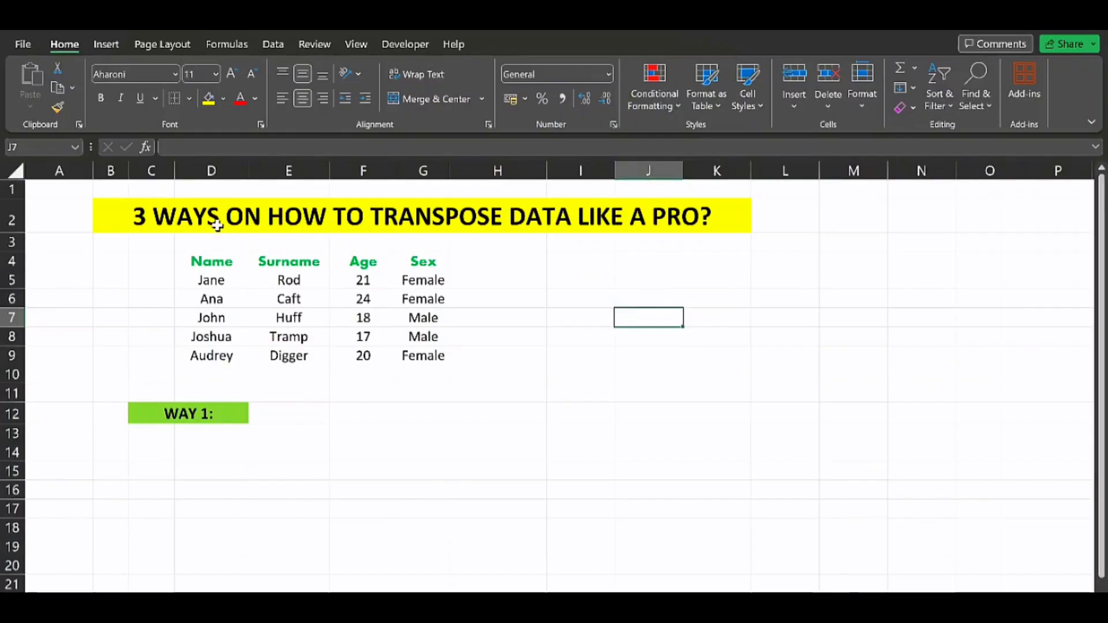
left_click(217, 225)
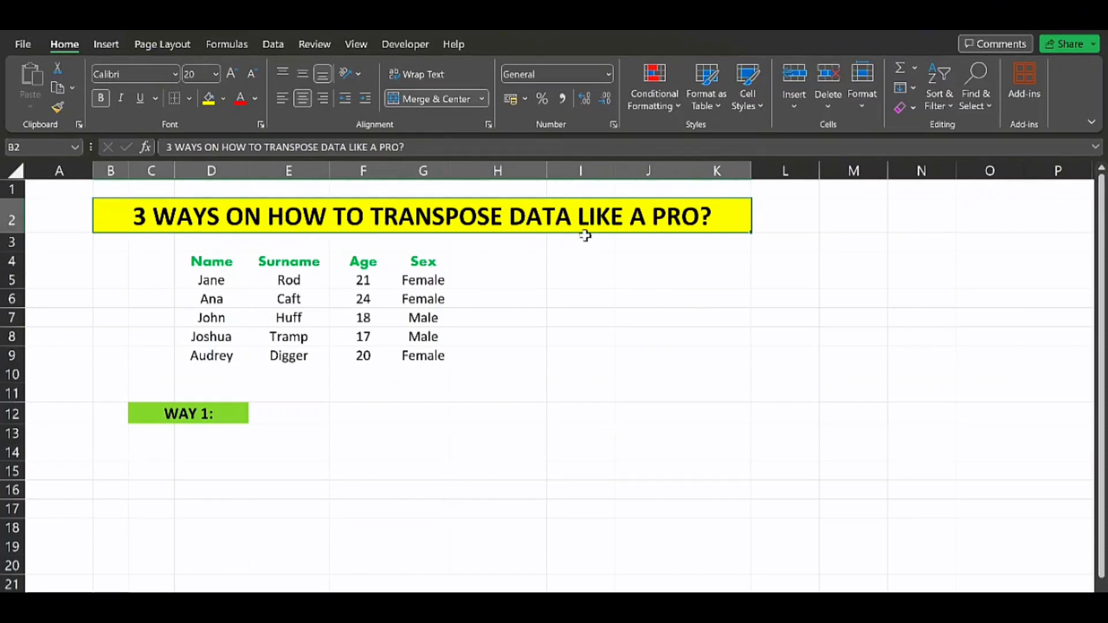
left_click(238, 259)
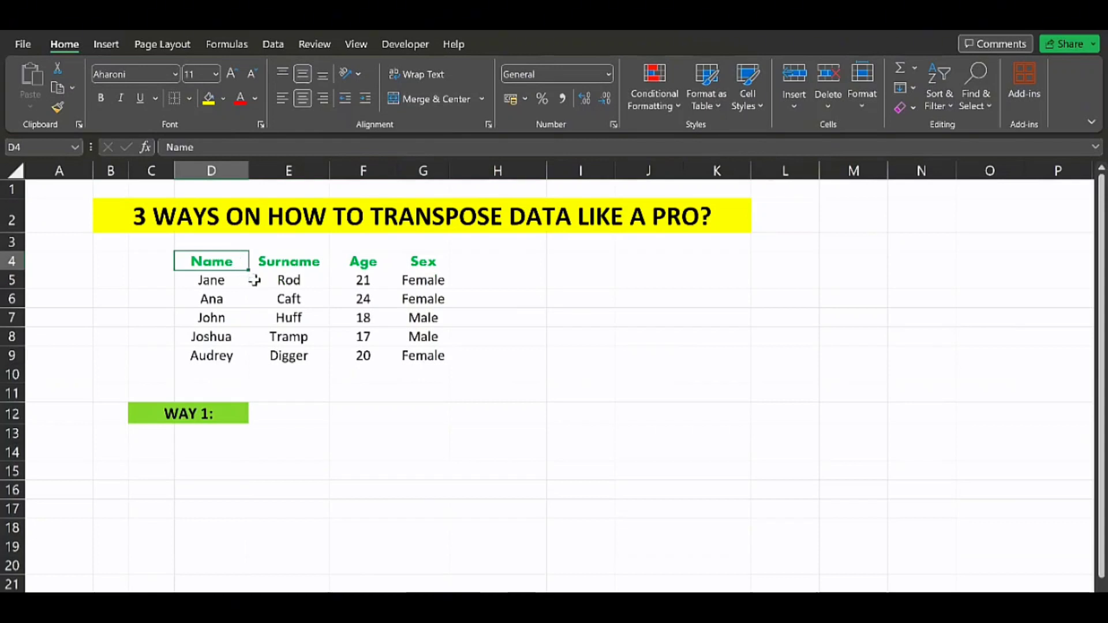
key("Right")
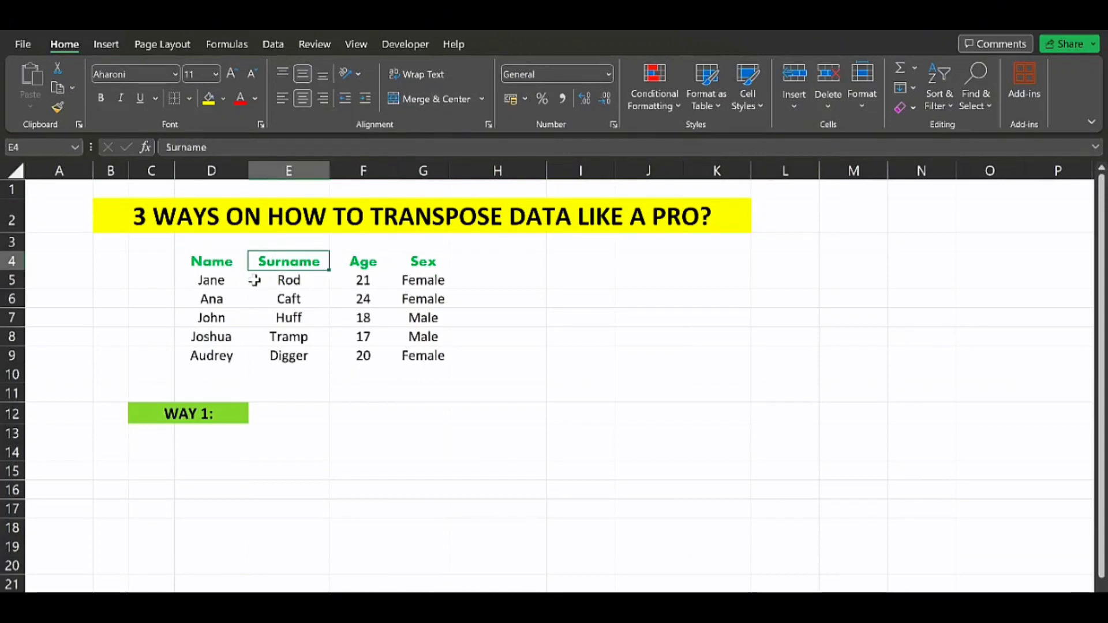
key("Right")
key("Right")
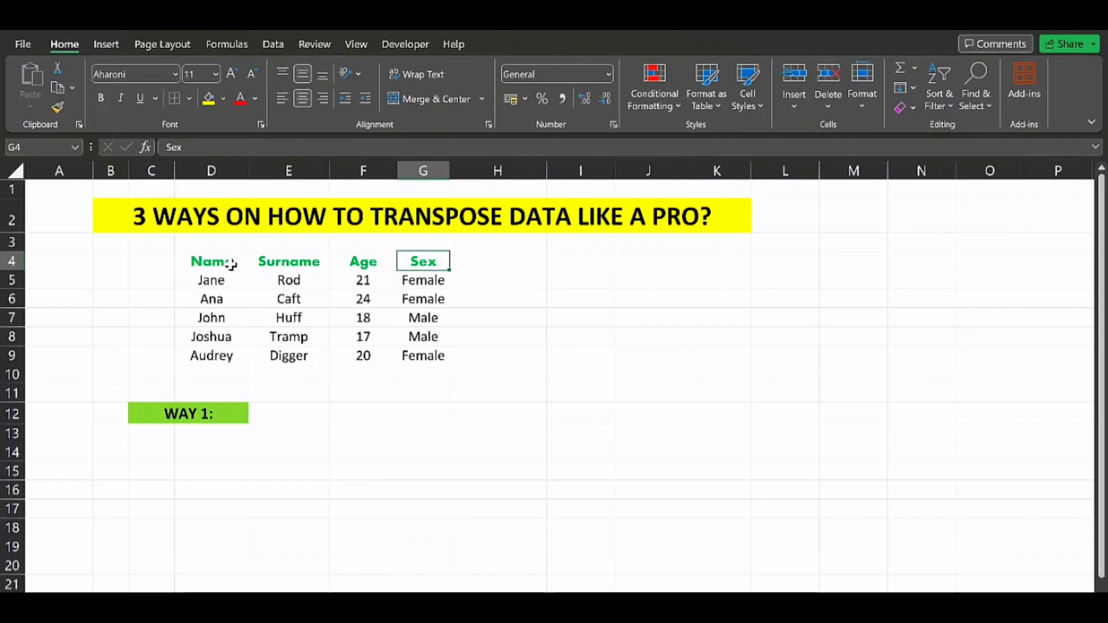
Step: Copy the table D4:G9 and paste it transposed at D14, under the WAY 1 heading, using Paste Special with Transpose enabled
left_click(230, 265)
left_click_drag(316, 295, 408, 354)
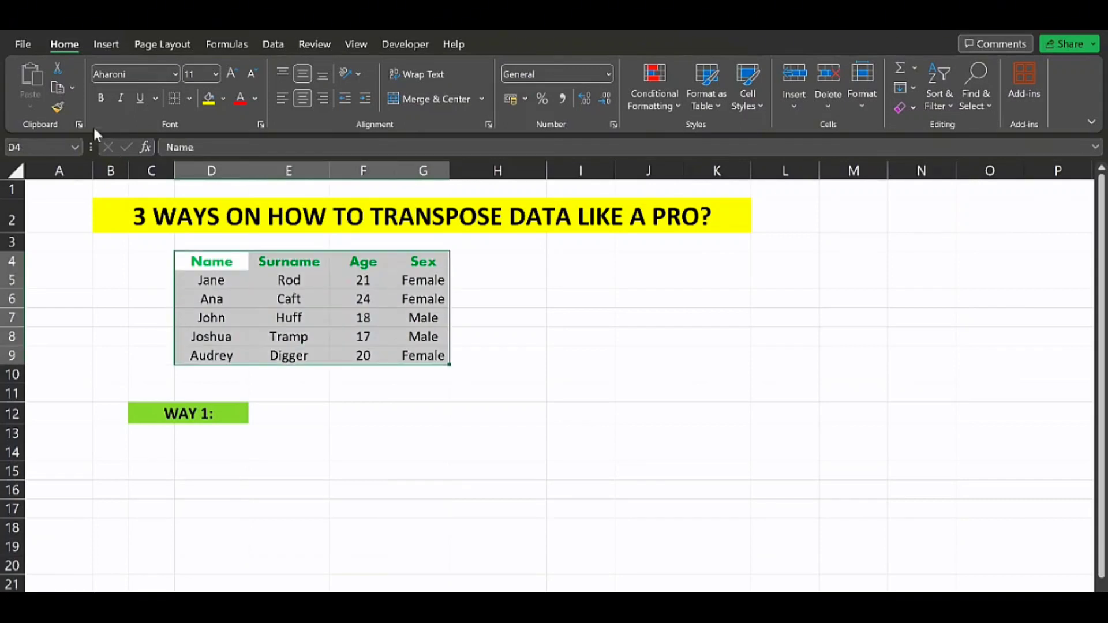
left_click(58, 86)
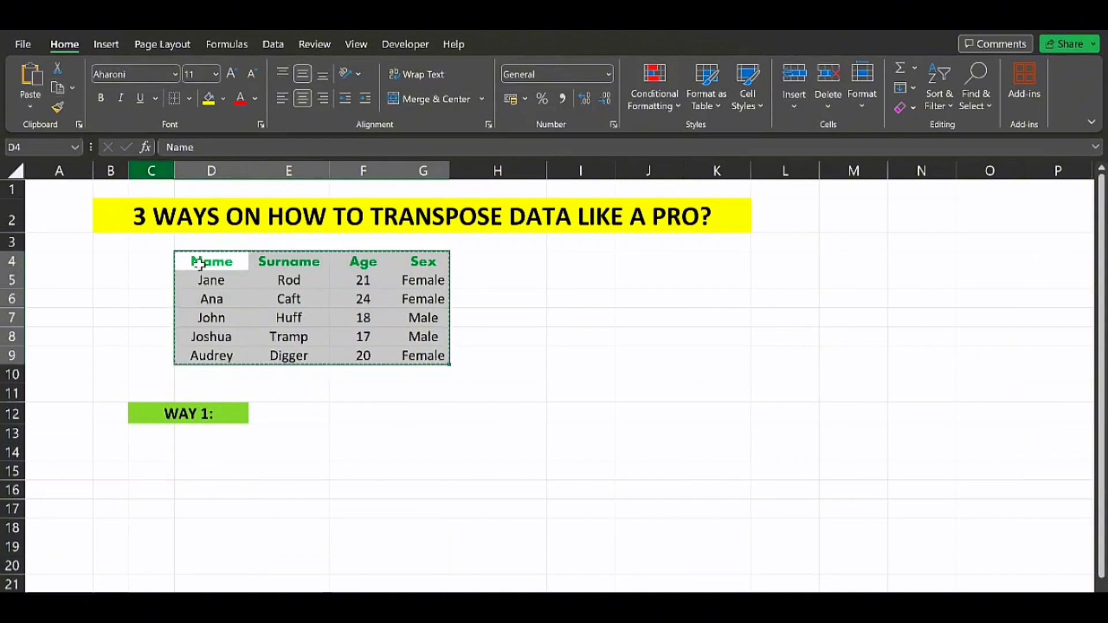
left_click(225, 452)
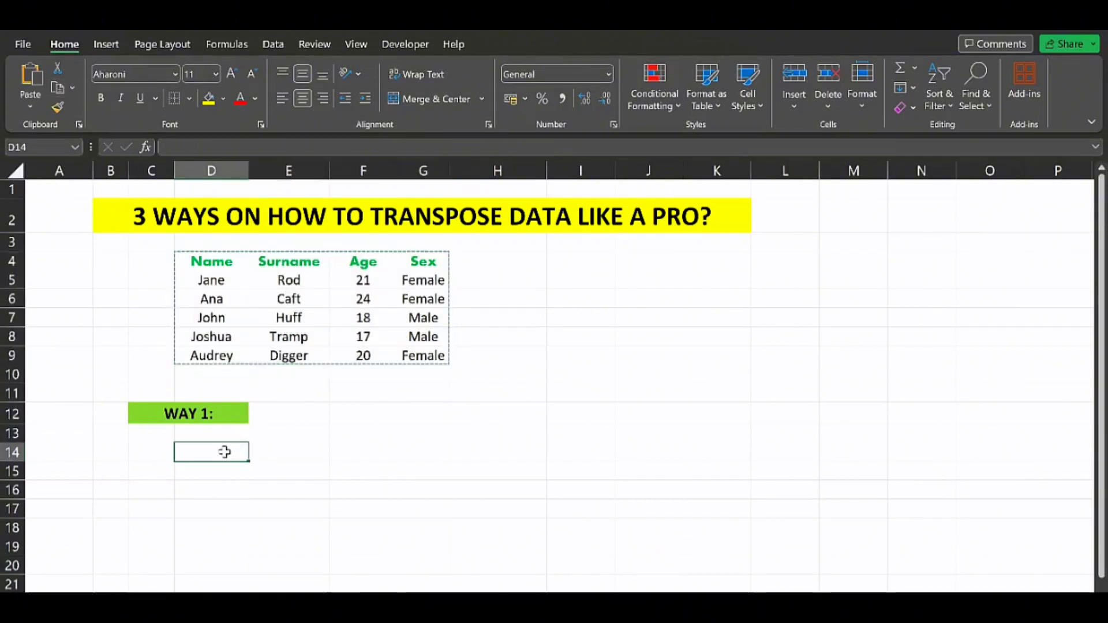
left_click(33, 104)
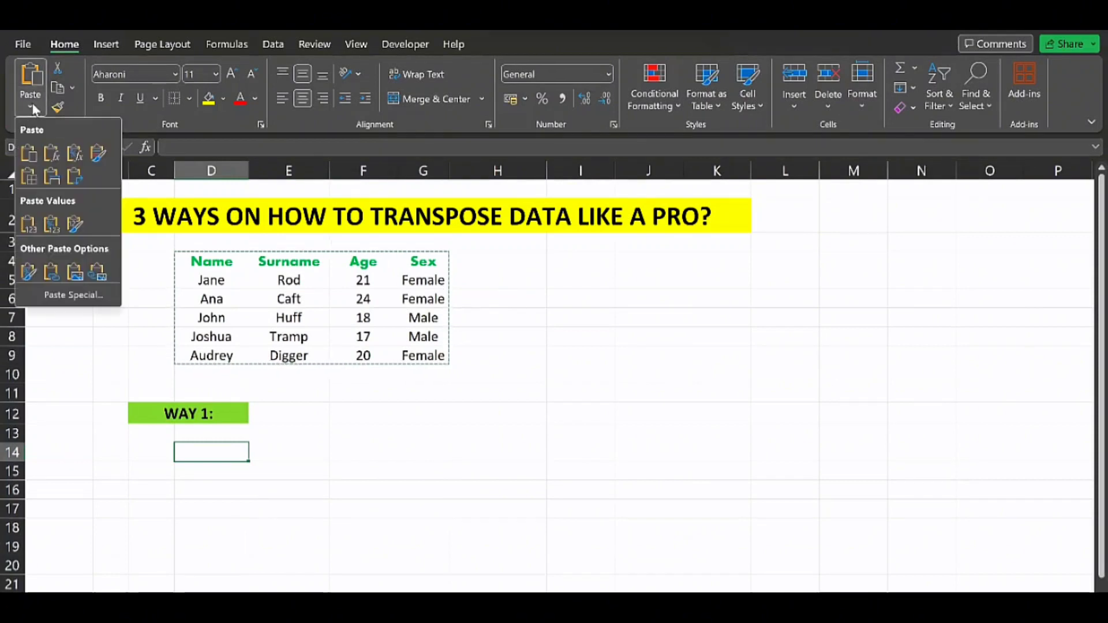
left_click(88, 293)
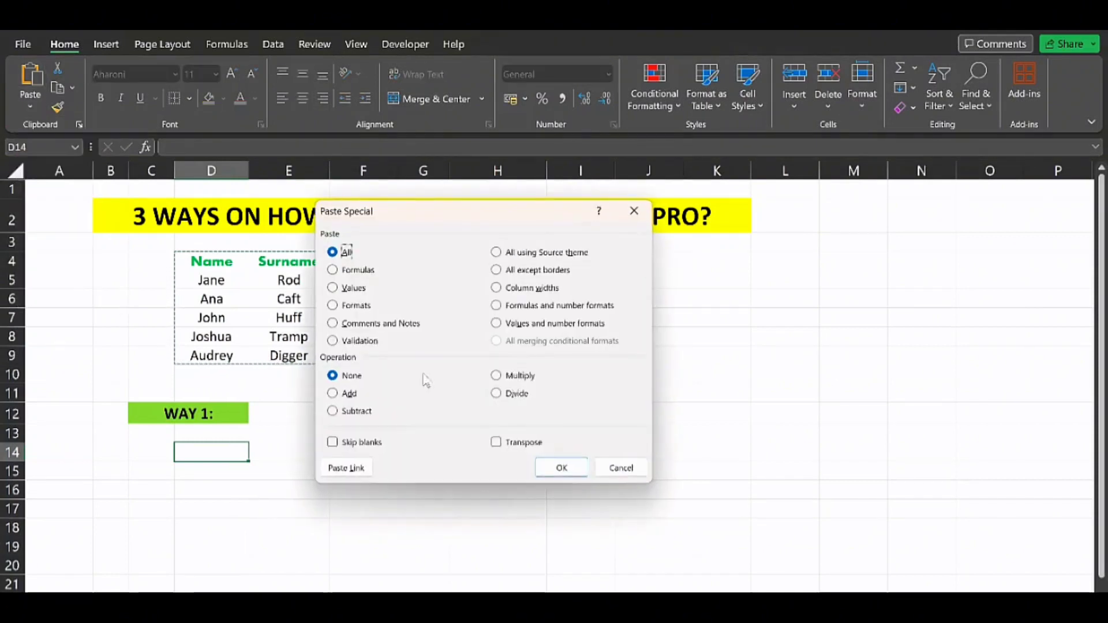
left_click(511, 445)
left_click(561, 468)
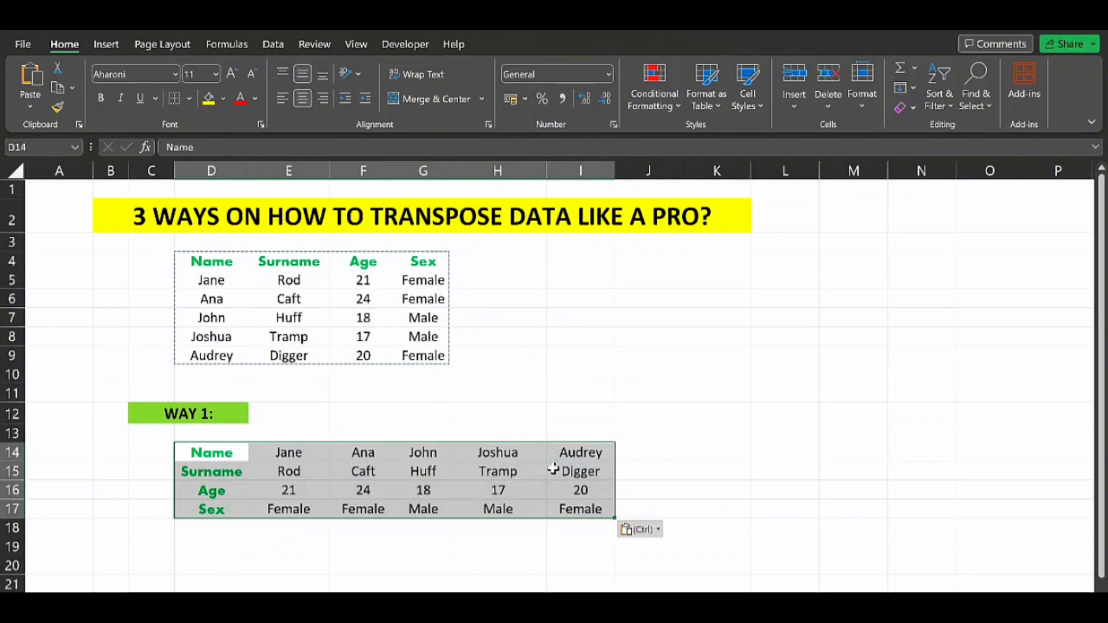
left_click(636, 397)
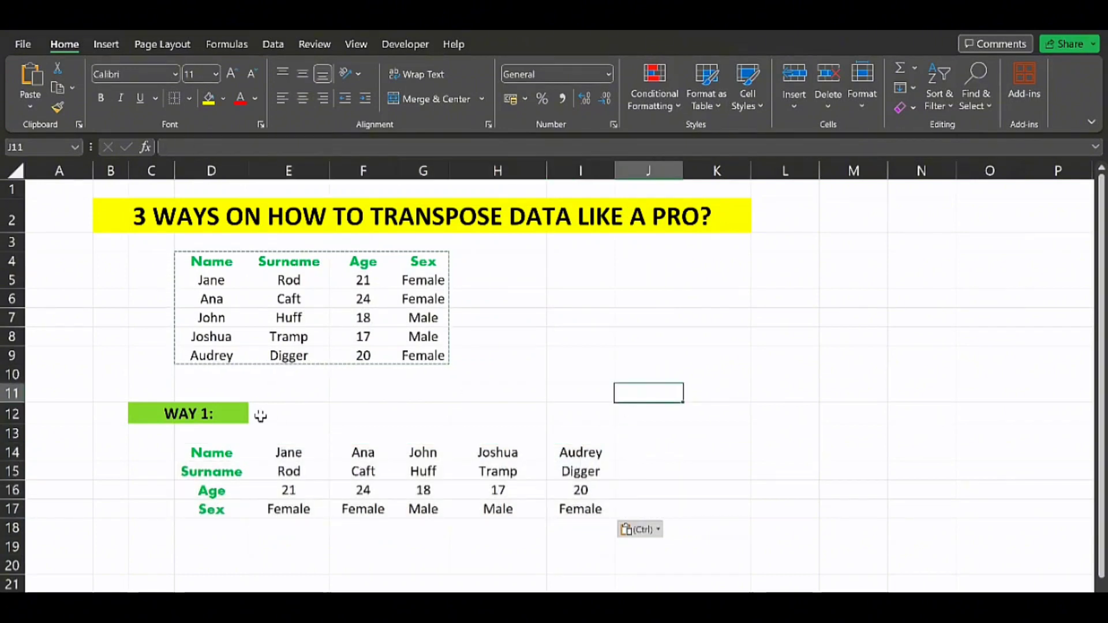
Step: Change the green heading in C12 to "WAY 2:" and clear the contents of the transposed table in D14:I17
left_click(236, 414)
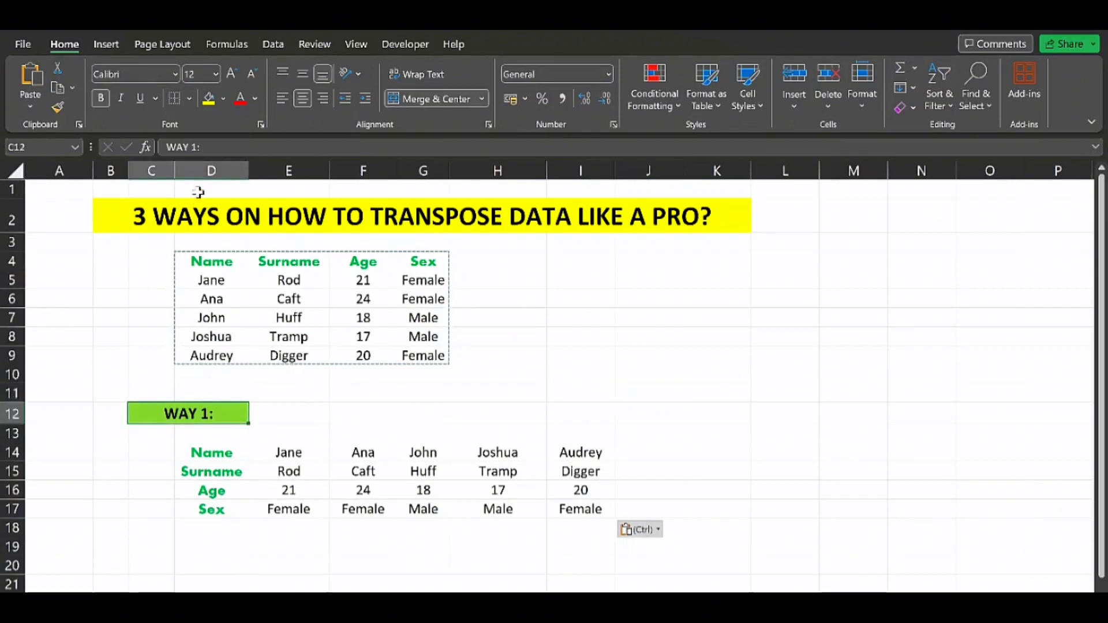
left_click(195, 148)
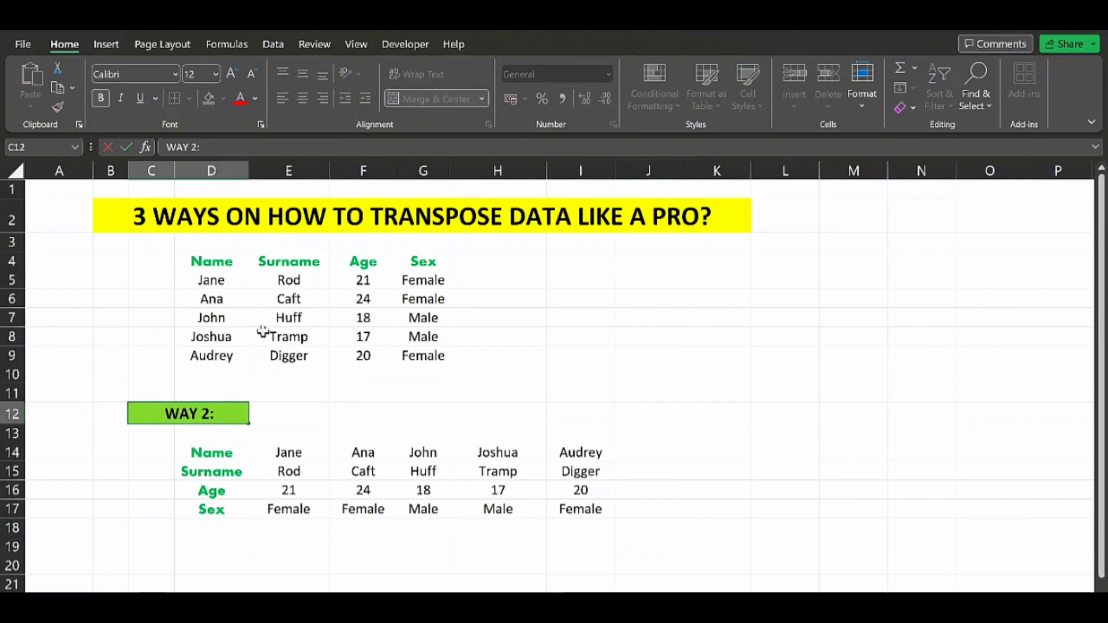
left_click_drag(232, 452, 598, 503)
key("Delete")
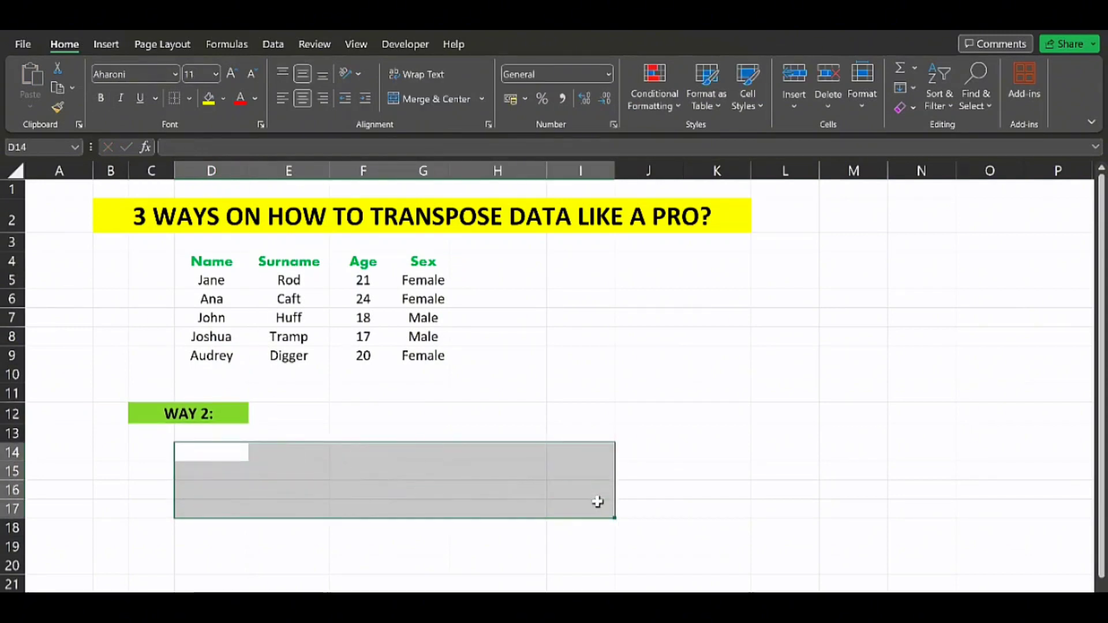
left_click(558, 357)
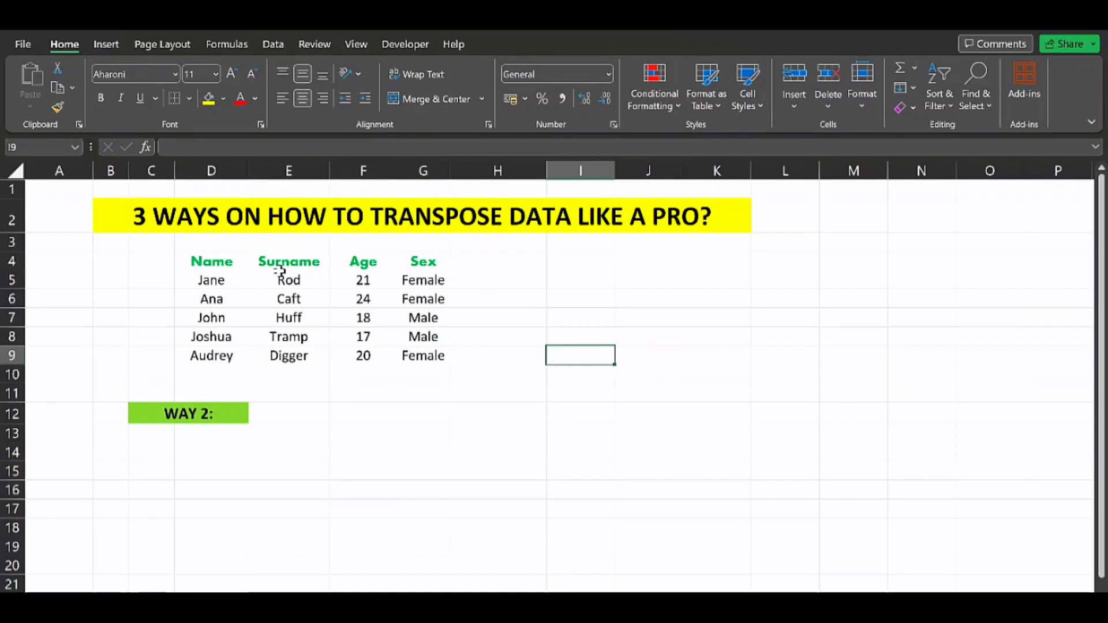
Step: Copy the source table D4:G9 and paste it at D14, under WAY 2, with the quick Transpose paste option
left_click_drag(215, 260, 421, 357)
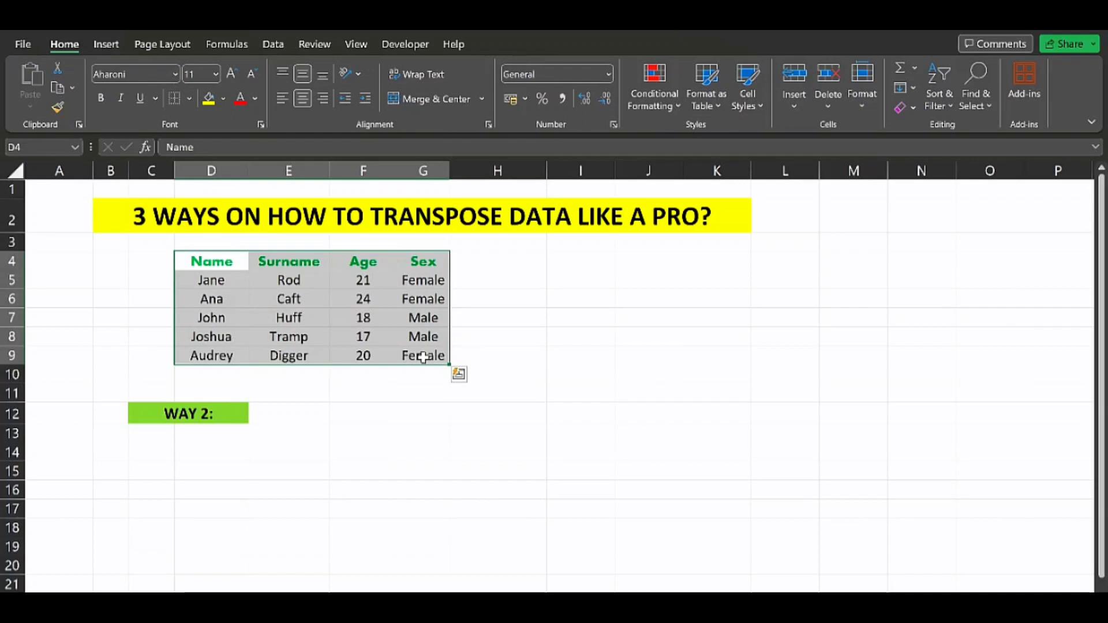
left_click(57, 89)
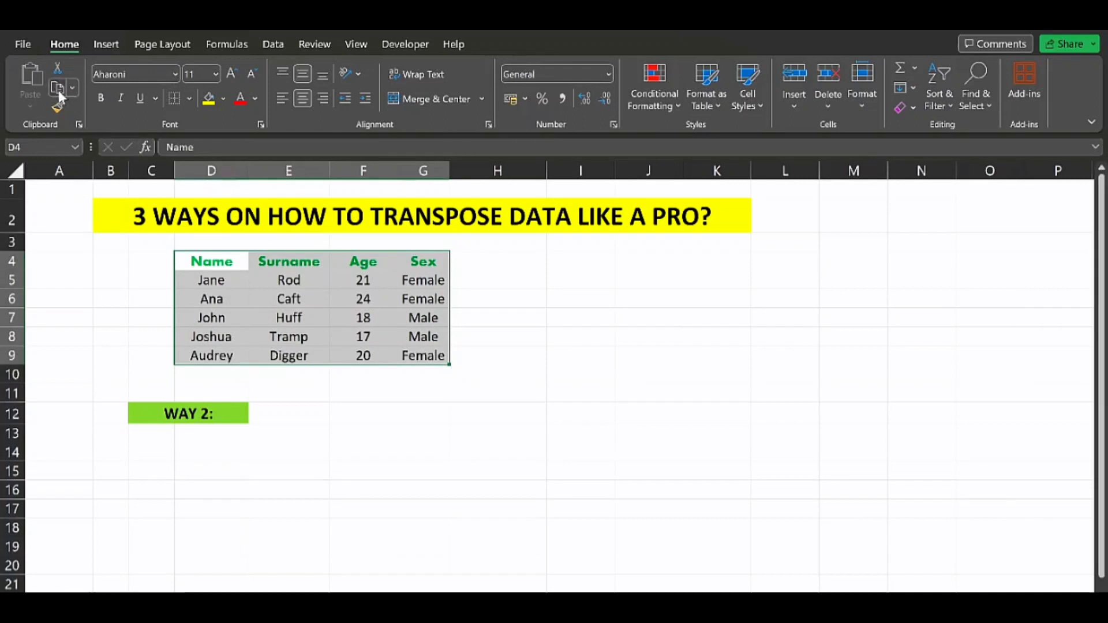
left_click(228, 453)
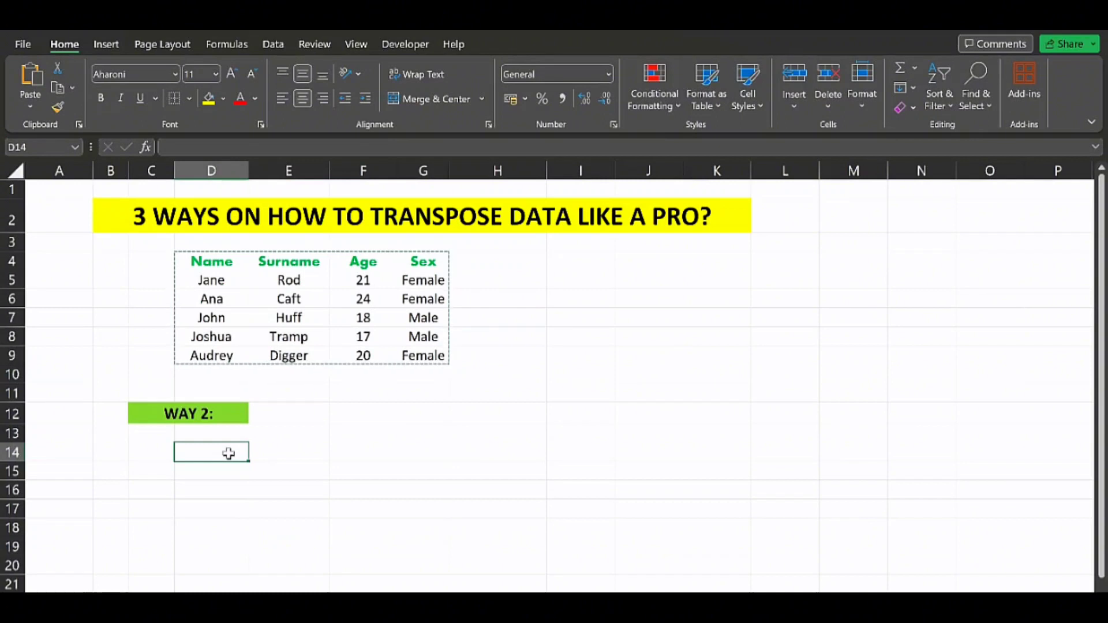
right_click(229, 455)
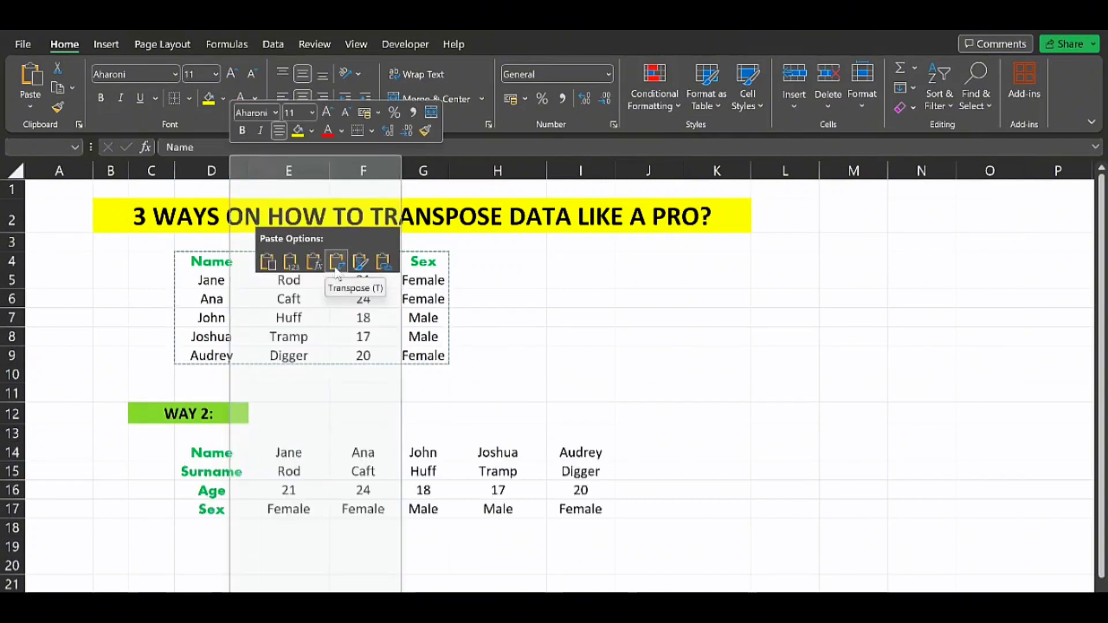
left_click(337, 269)
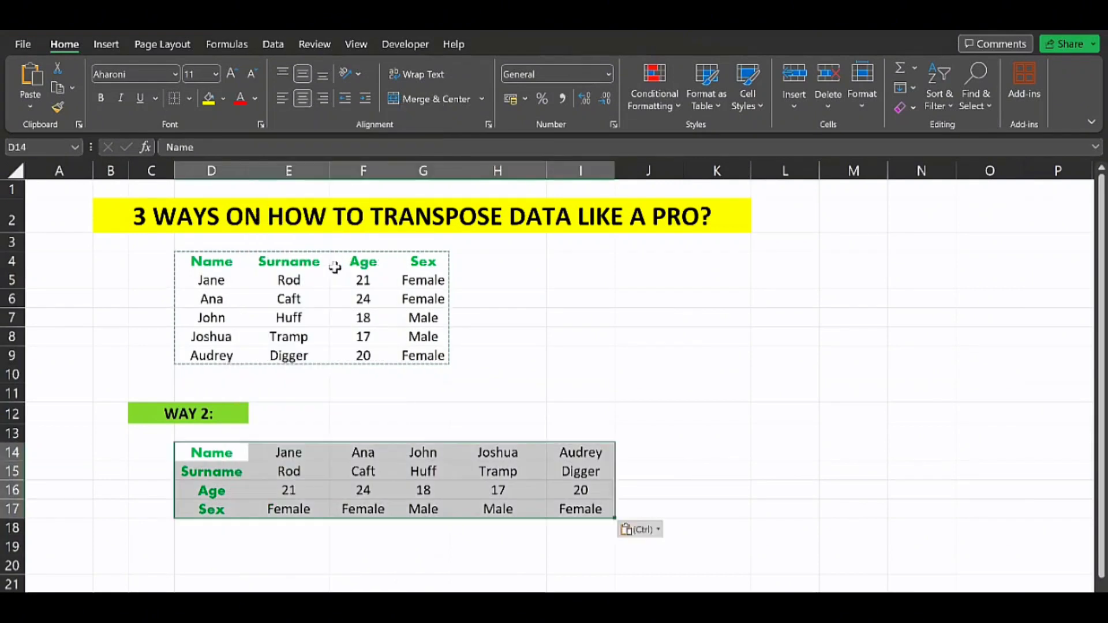
left_click(637, 344)
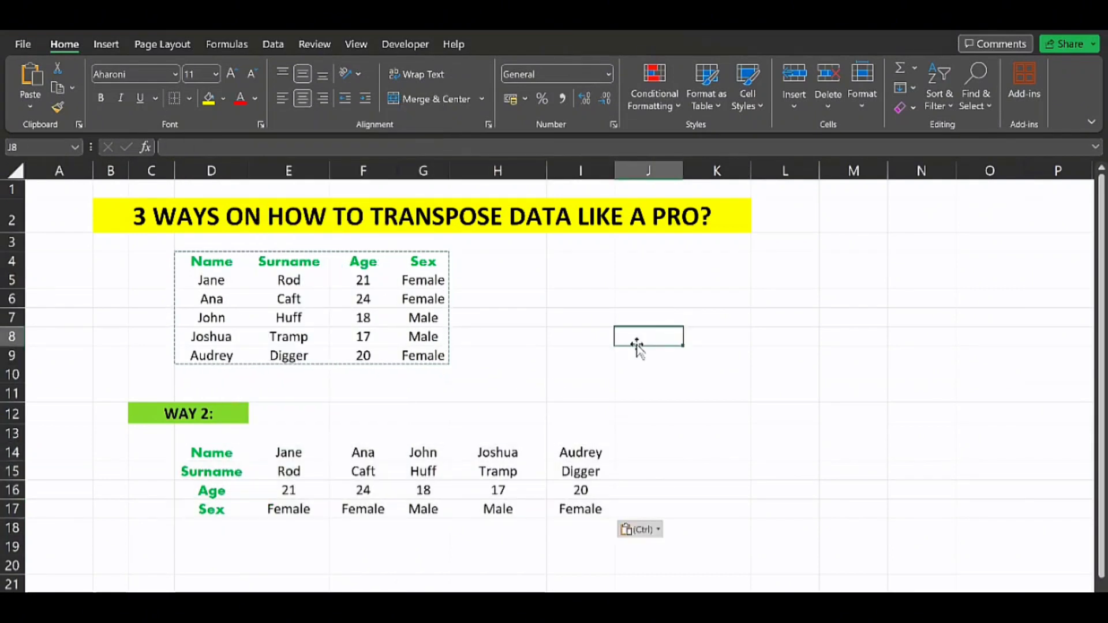
left_click(637, 381)
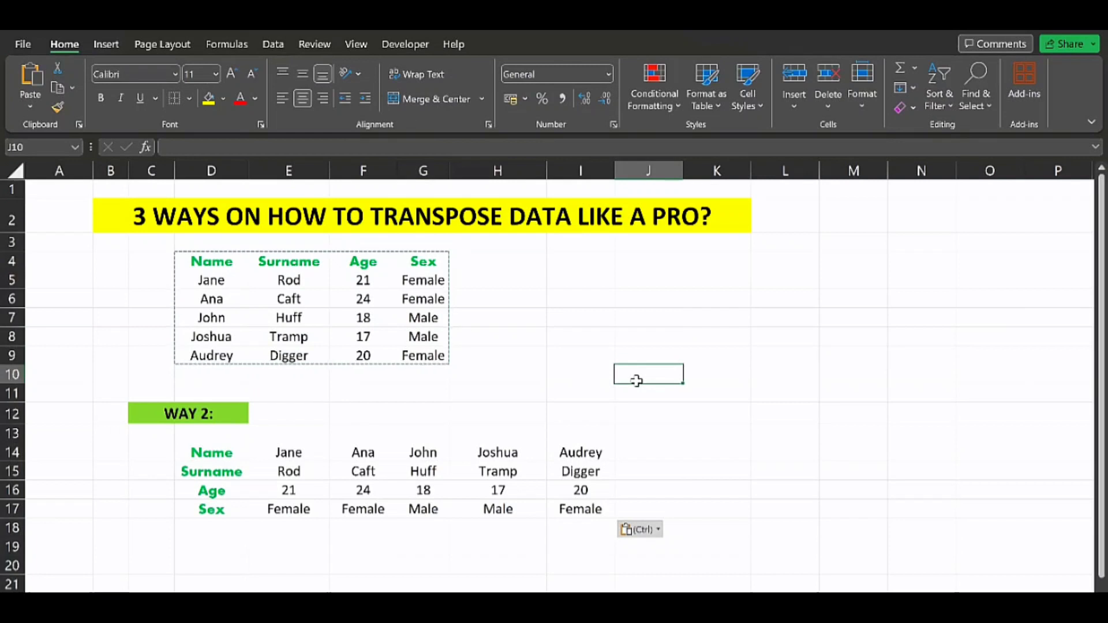
left_click(646, 416)
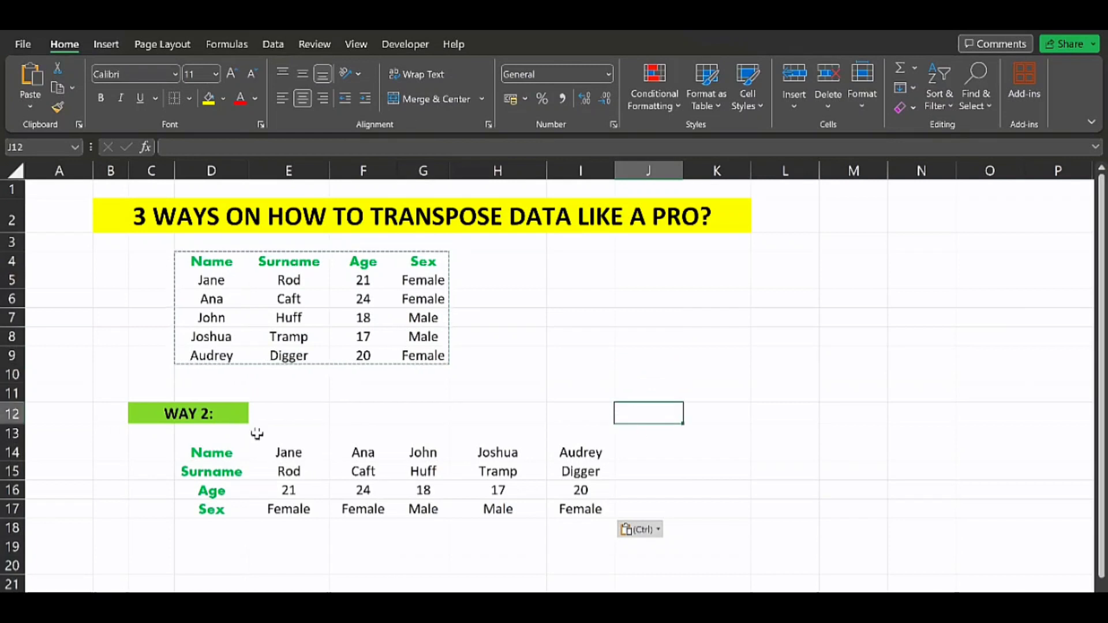
Step: Change the green heading in C12 to "WAY 3:"
left_click(238, 414)
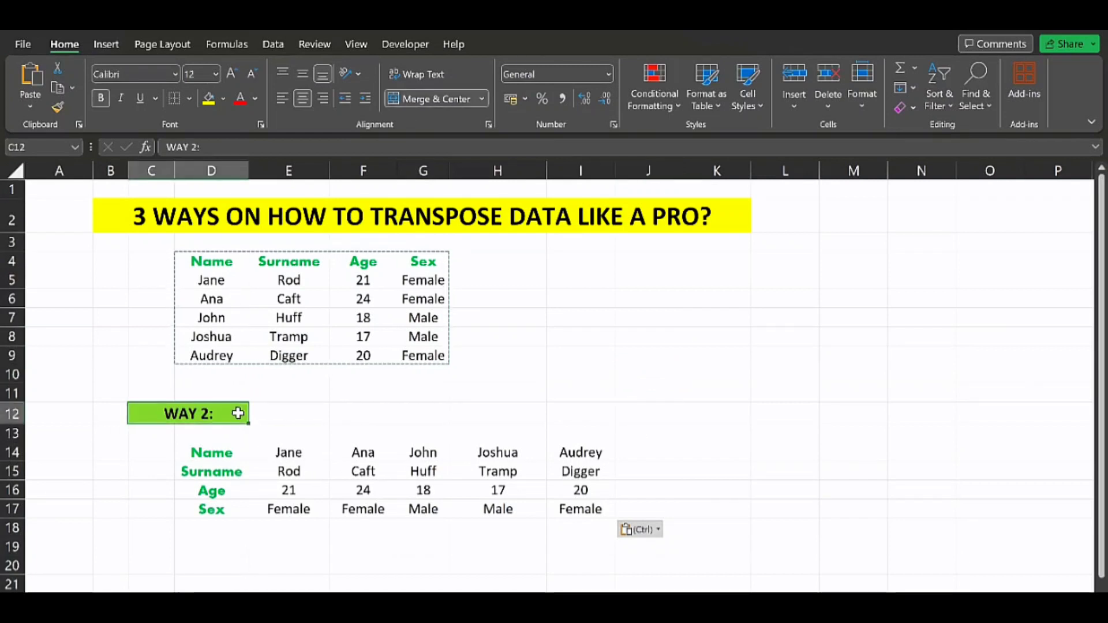
left_click(196, 149)
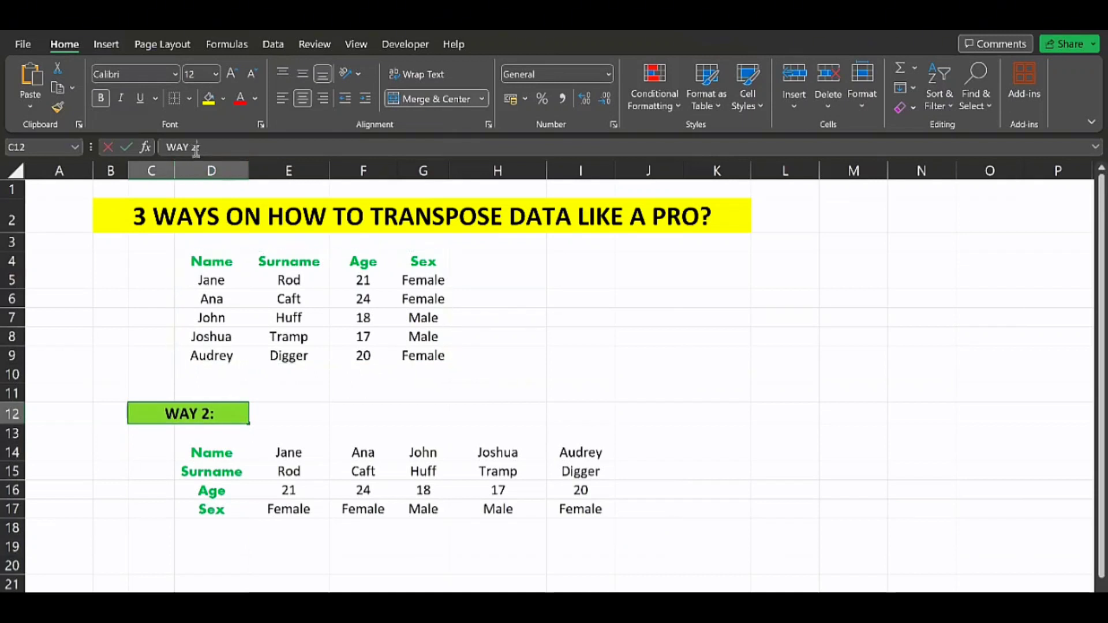
key("BackSpace")
type("3")
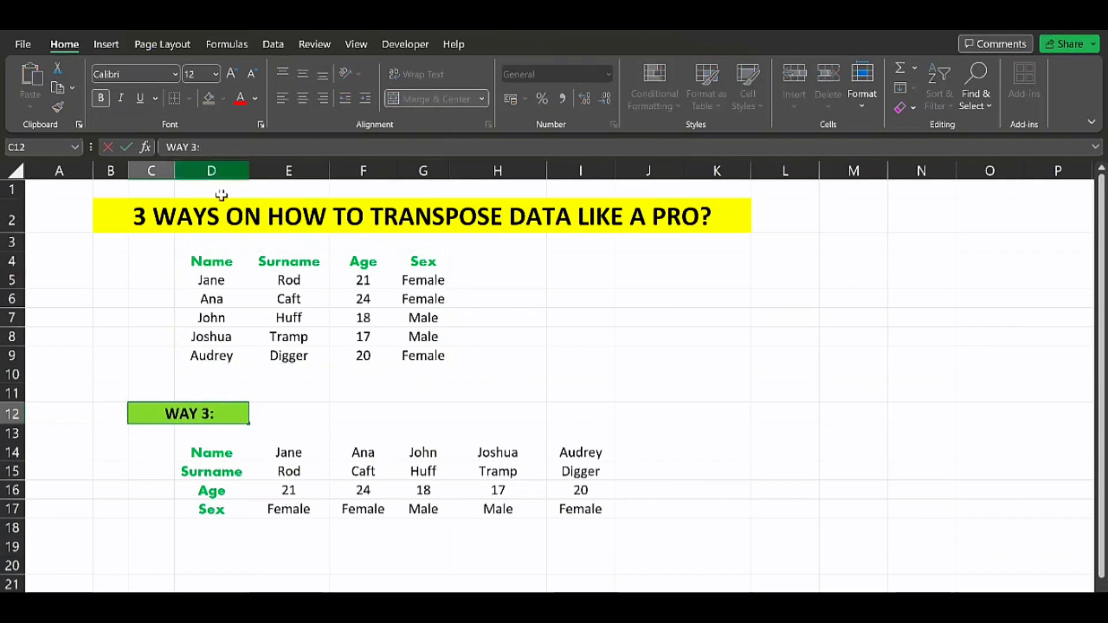
Step: Clear the contents of the transposed table in D14:I17 below the WAY 3 heading
left_click(253, 450)
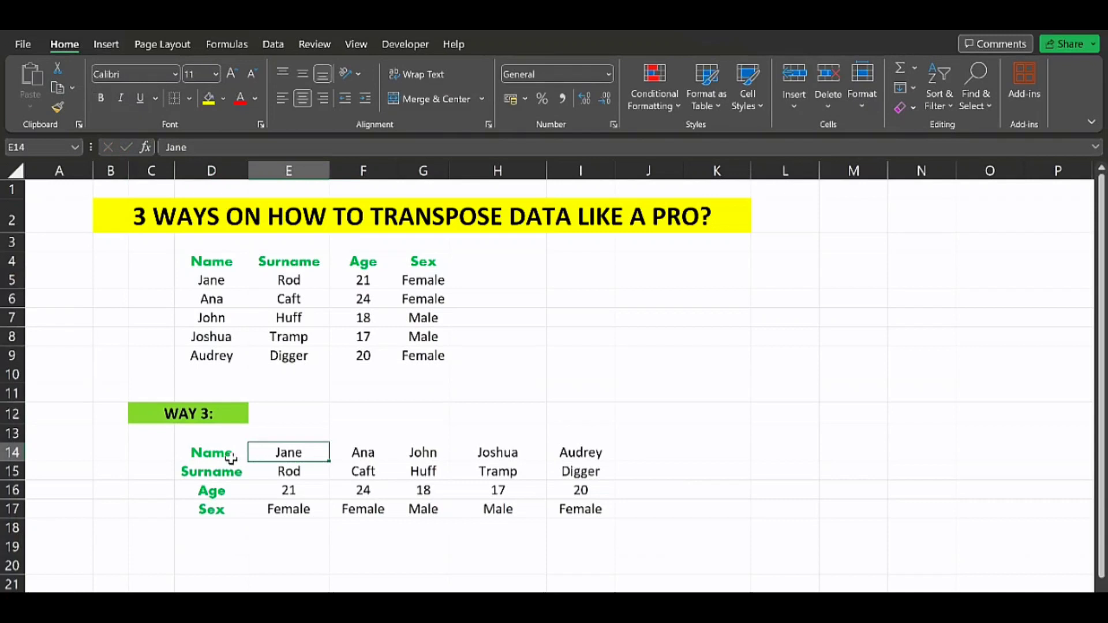
left_click_drag(226, 453, 594, 513)
key("Delete")
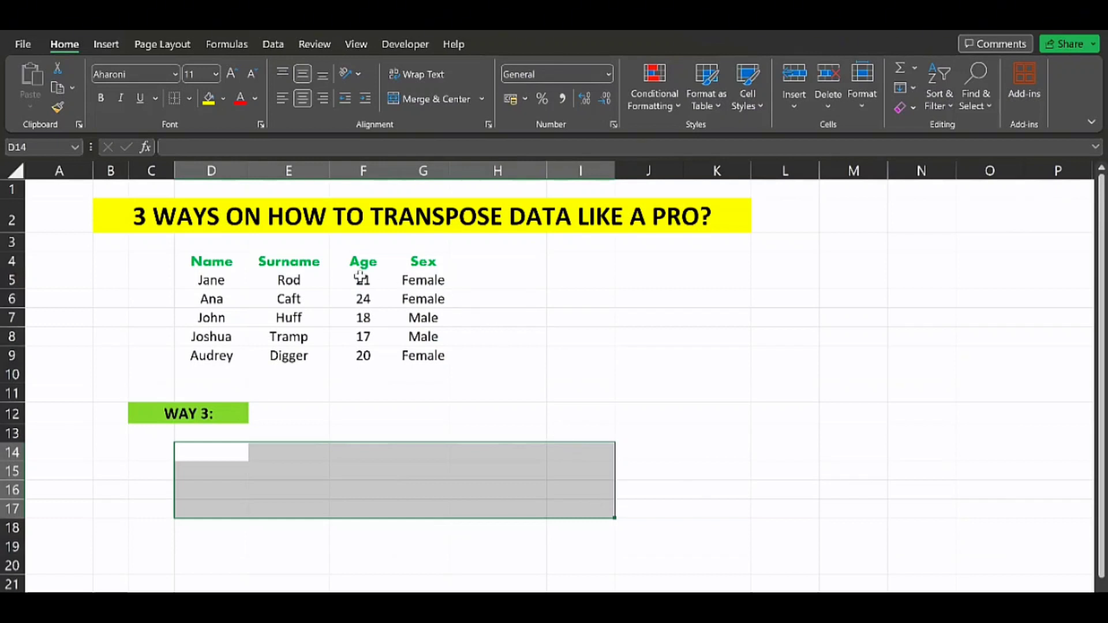
Step: Copy the source table D4:G9 again and paste it transposed at D14, under WAY 3, through Paste Special
left_click_drag(212, 258, 419, 357)
left_click(54, 88)
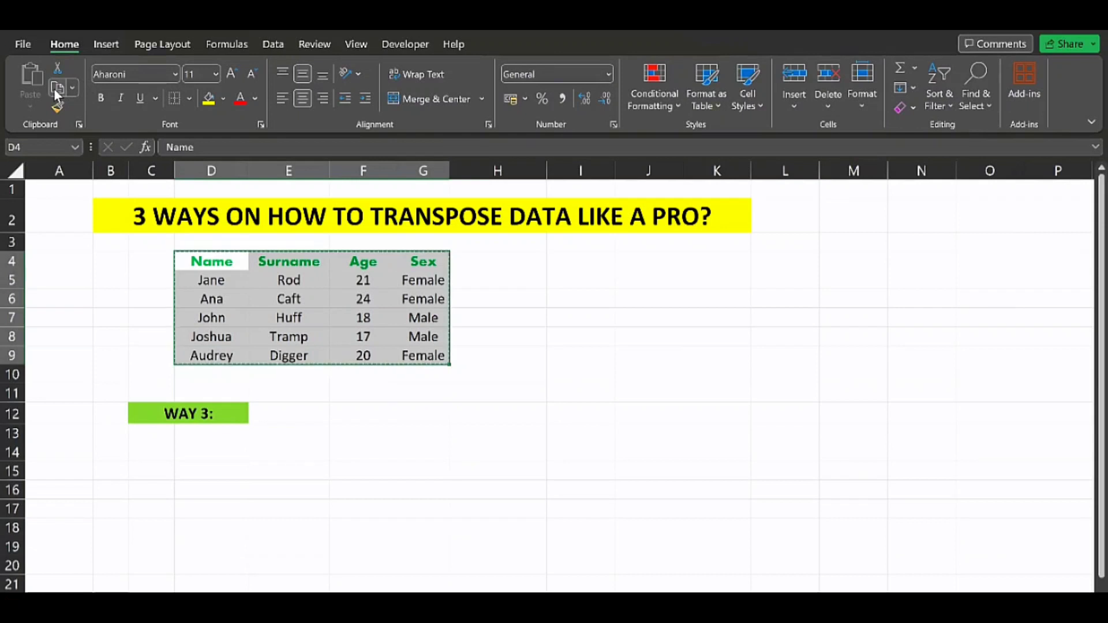
left_click(215, 457)
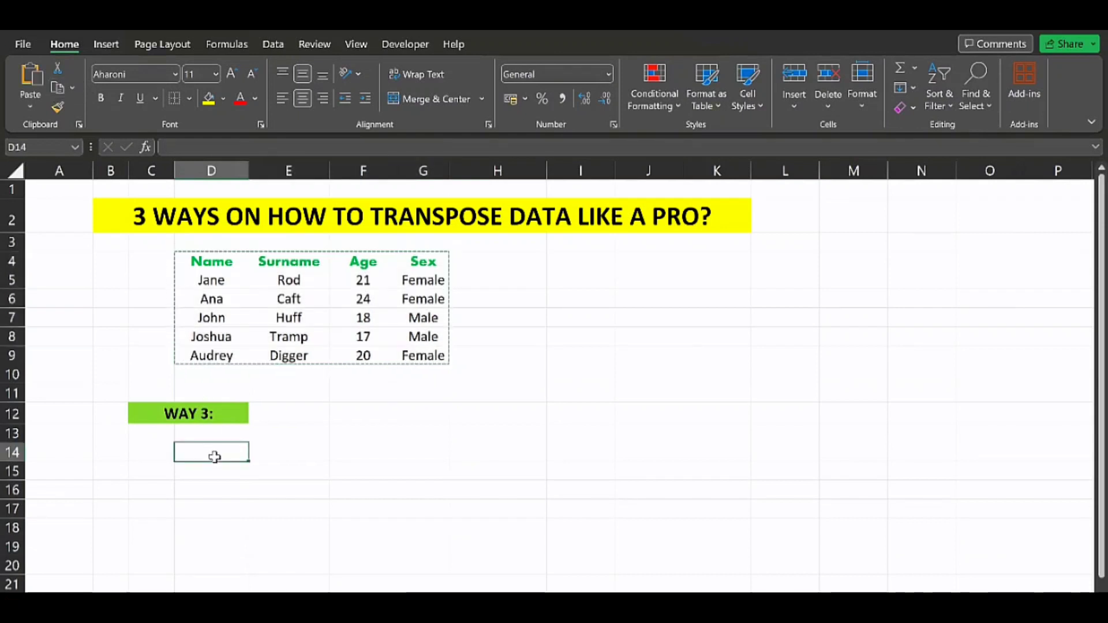
key("ctrl+alt+v")
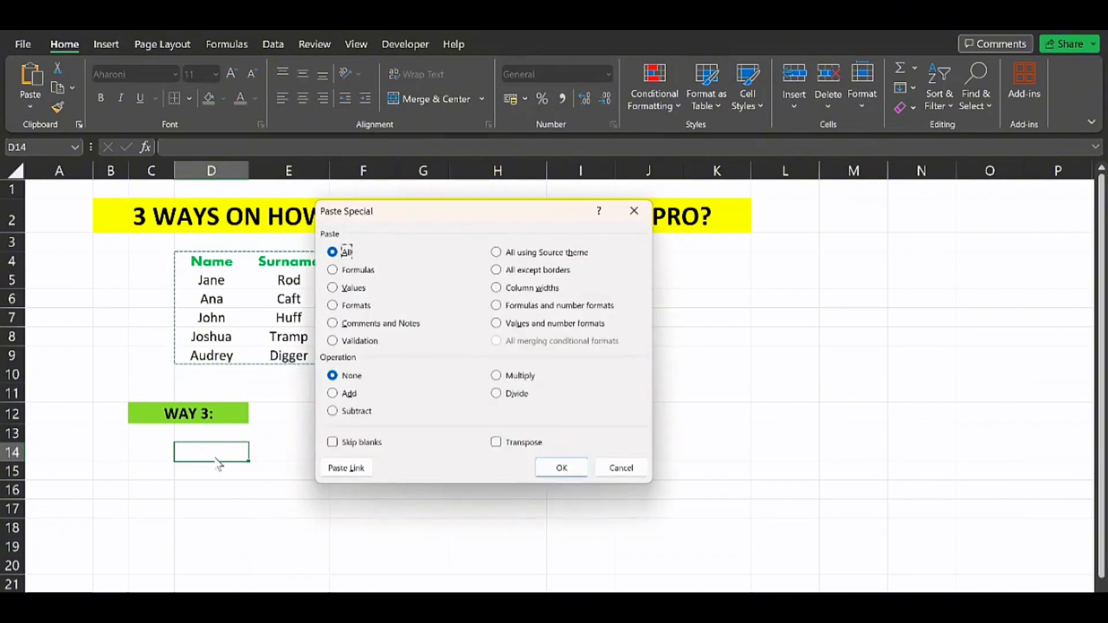
key("e")
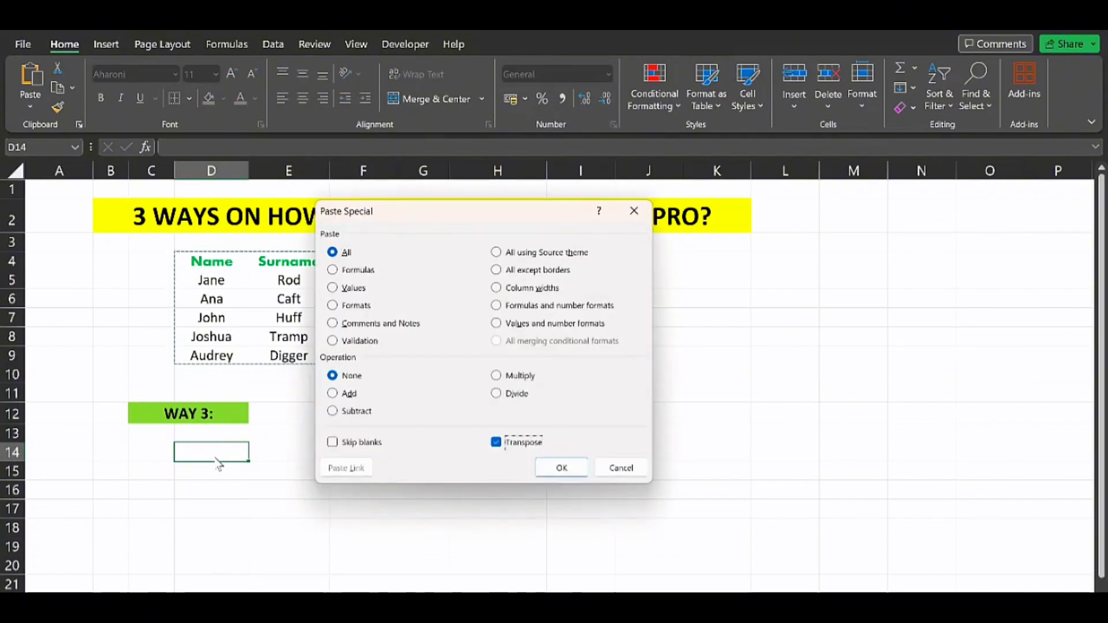
key("Return")
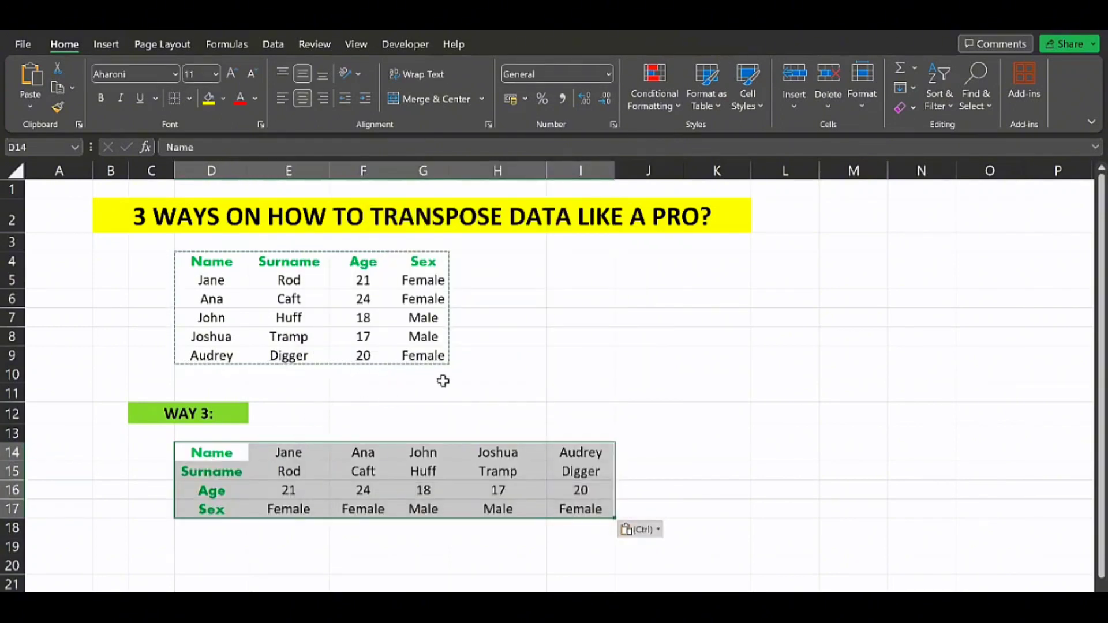
left_click(604, 321)
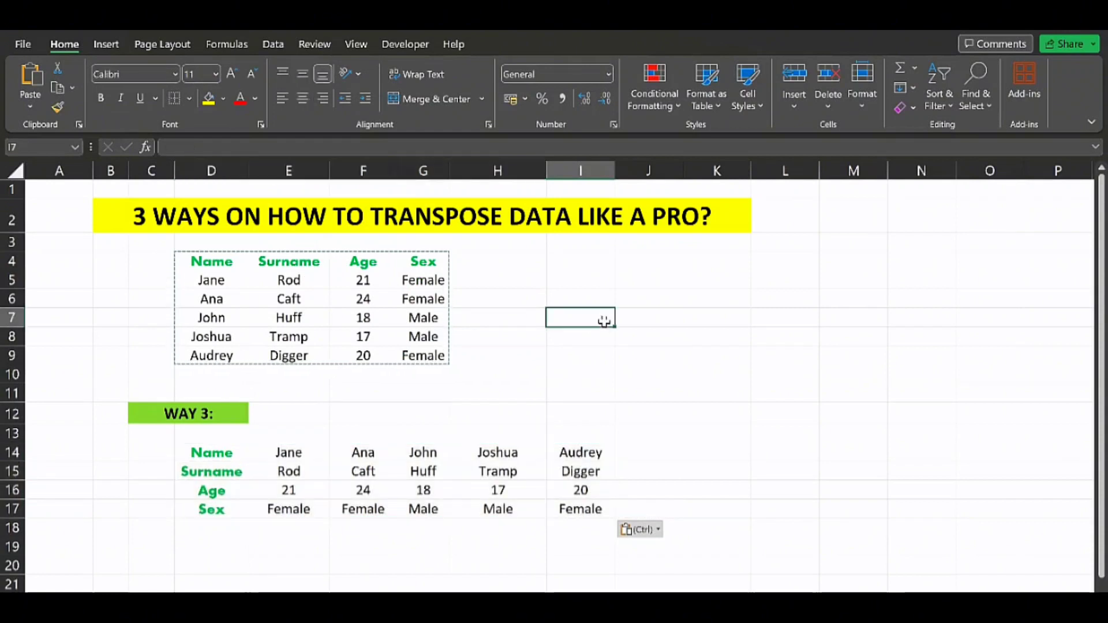